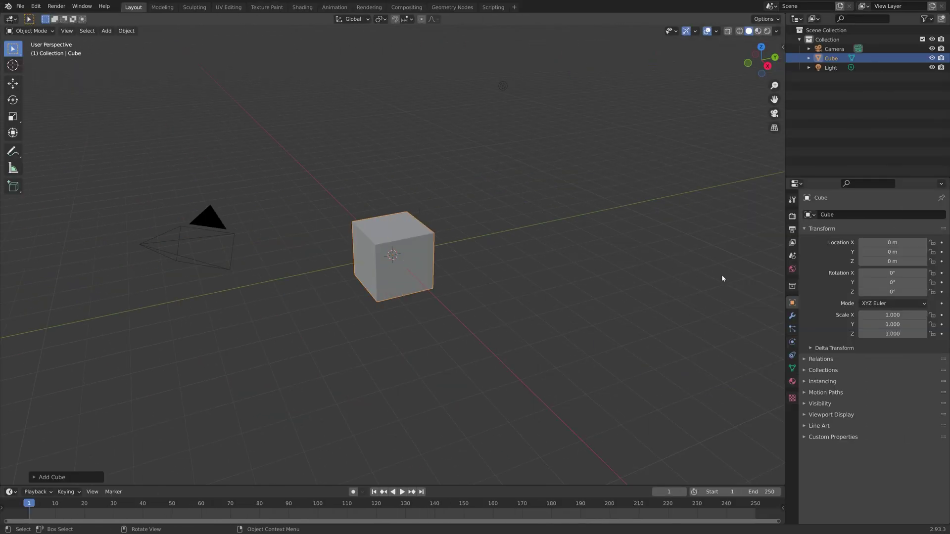
# Add a Subdivision Surface modifier to the cube with viewport and render levels set to 6.
pyautogui.click(792, 316)
pyautogui.click(824, 216)
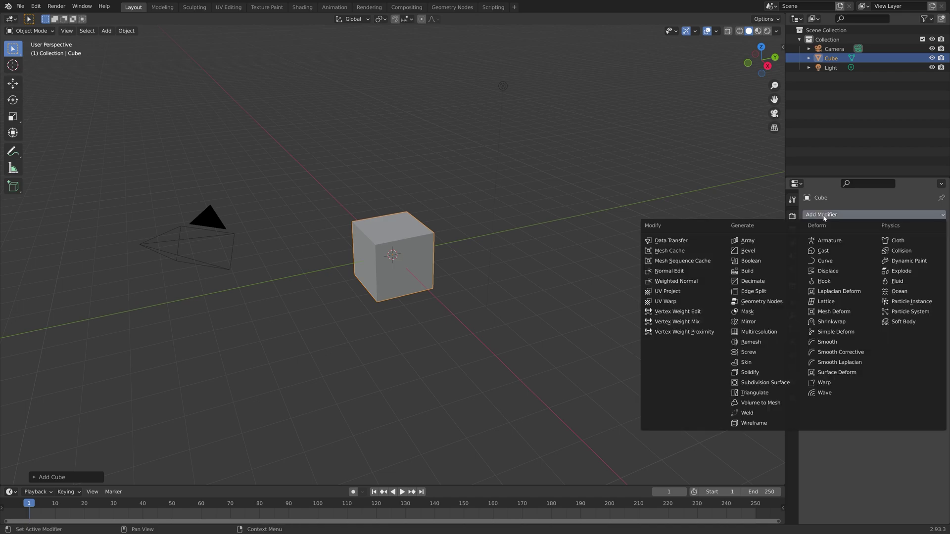
pyautogui.click(775, 383)
pyautogui.moveTo(890, 256); pyautogui.dragTo(927, 256)
pyautogui.click(931, 256)
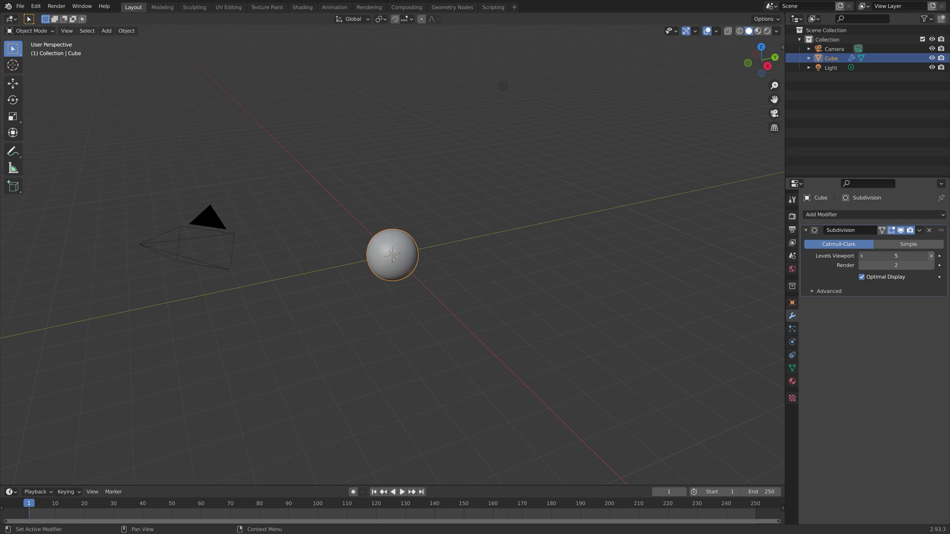
pyautogui.click(931, 256)
pyautogui.click(932, 266)
pyautogui.click(932, 265)
pyautogui.click(932, 266)
pyautogui.click(932, 266)
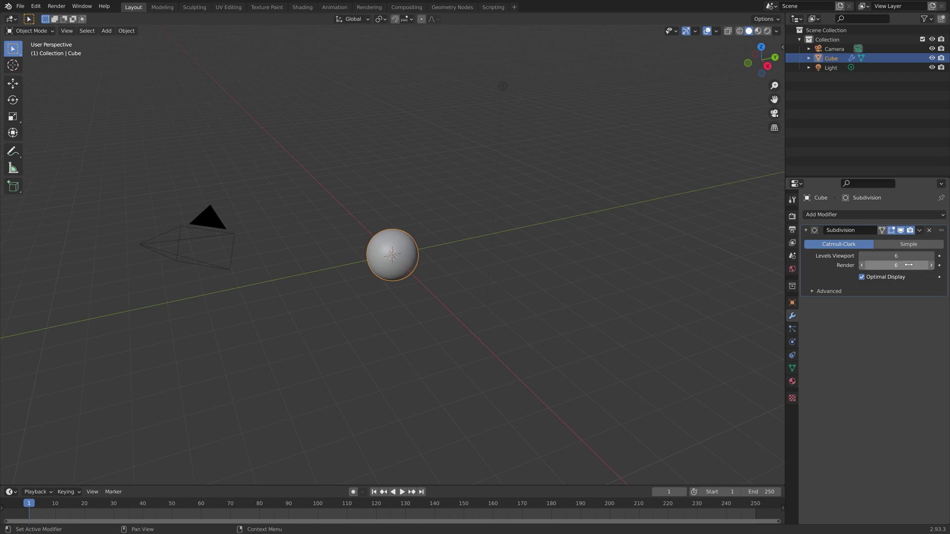
# Apply the Subdivision modifier so the level-6 smoothing is baked into the mesh.
pyautogui.scroll(6, 449, 253)
pyautogui.scroll(2, 447, 256)
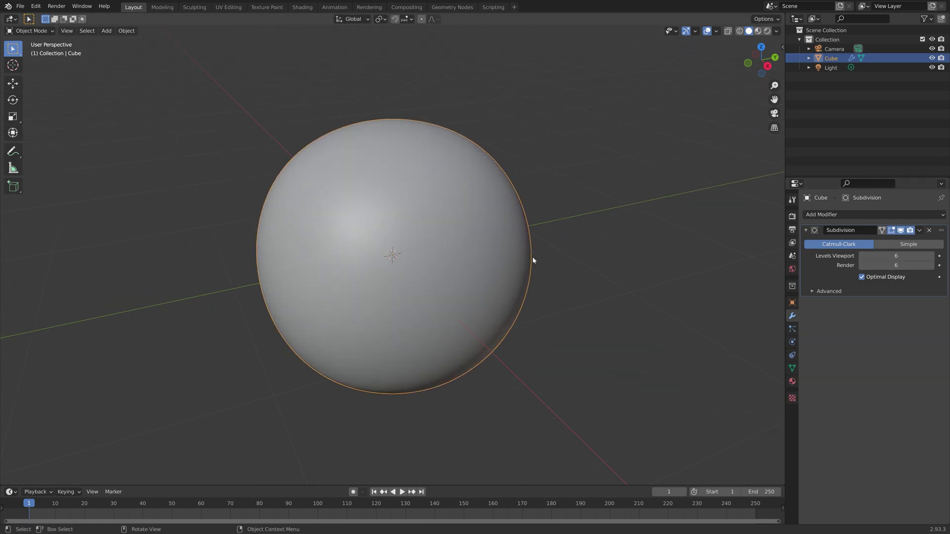
pyautogui.click(919, 231)
pyautogui.click(905, 241)
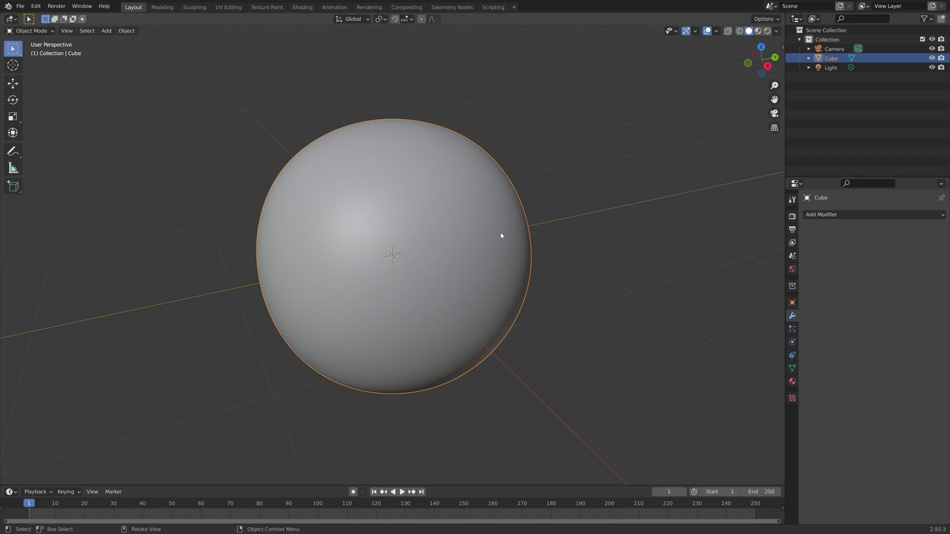
# In Edit Mode, spherize the whole mesh with To Sphere at factor 1, then return to Object Mode.
pyautogui.press('Tab')
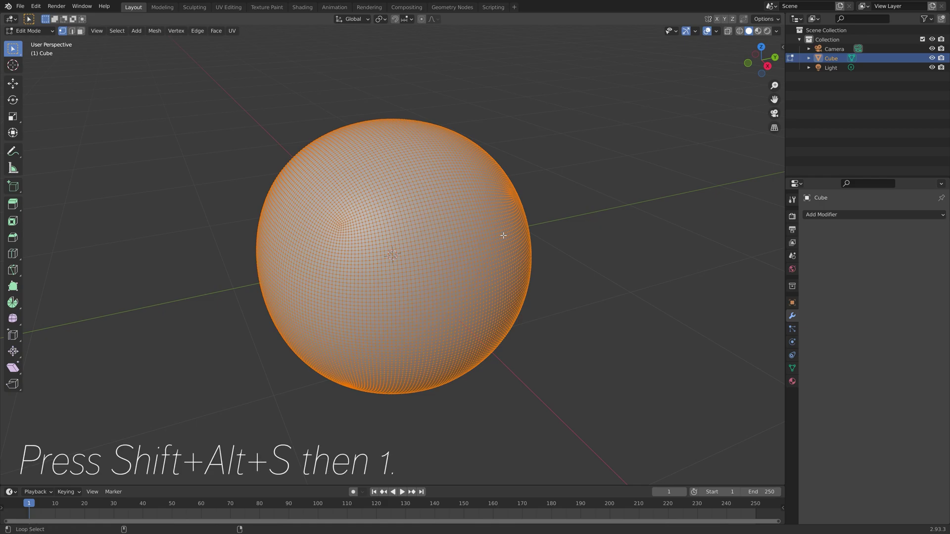
pyautogui.hotkey('shift', 'alt', 's')
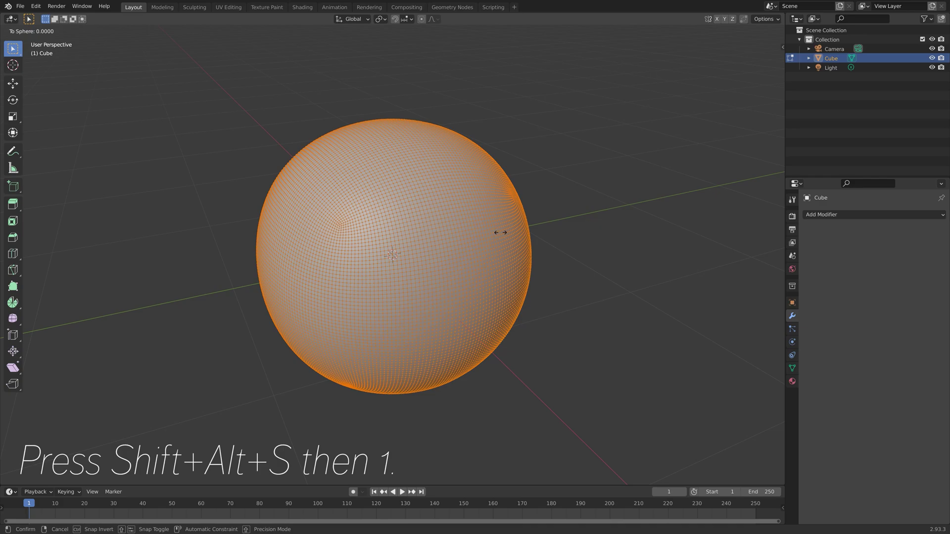
pyautogui.press('1')
pyautogui.press('Return')
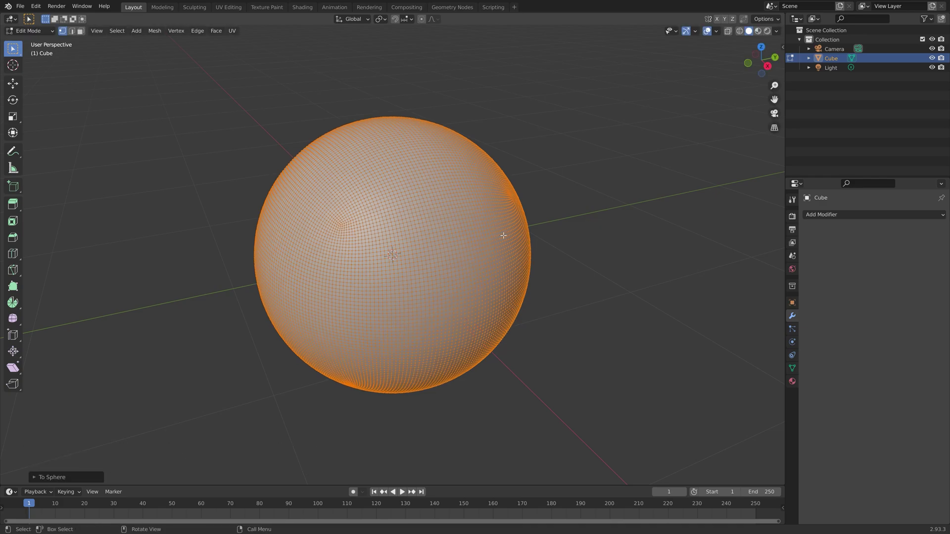
pyautogui.press('Tab')
pyautogui.scroll(-3, 436, 265)
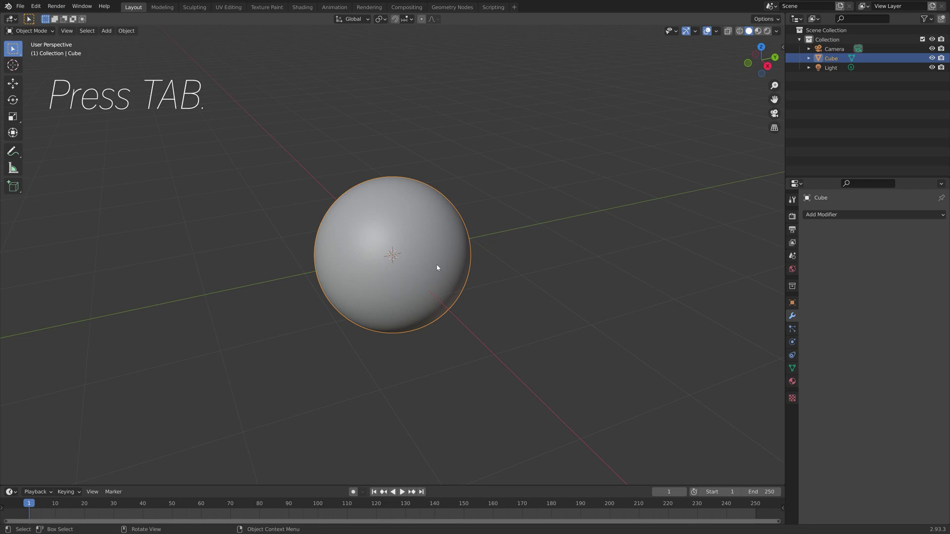
pyautogui.moveTo(437, 264); pyautogui.dragTo(483, 310, button='middle')
pyautogui.scroll(4, 469, 290)
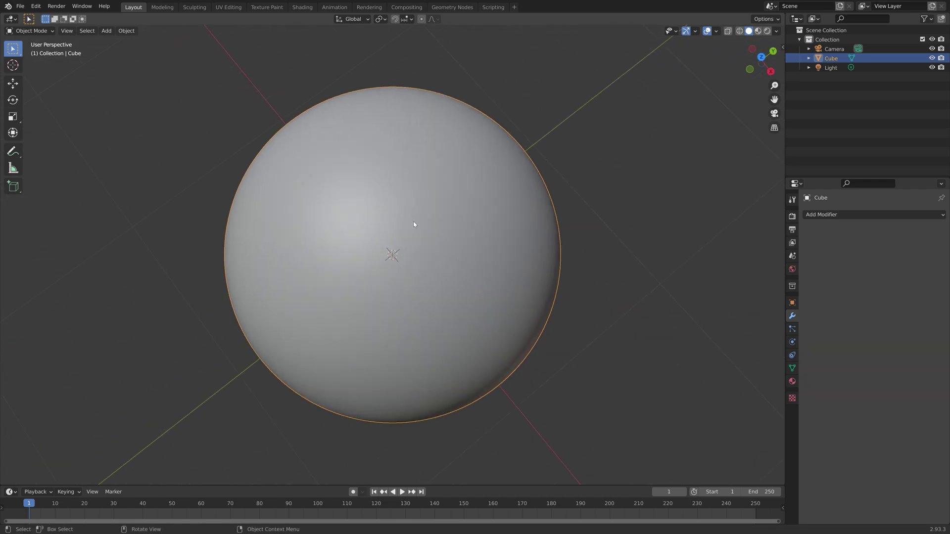
pyautogui.scroll(-4, 413, 224)
pyautogui.moveTo(384, 277); pyautogui.dragTo(407, 204, button='middle')
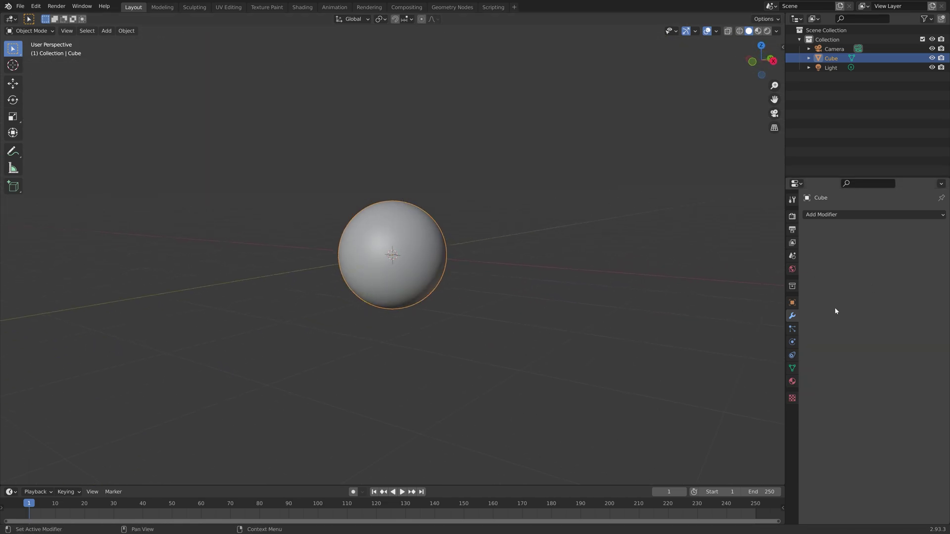
# Add Subdivision Surface and Solidify modifiers to the sphere, viewed in wireframe from the front.
pyautogui.click(831, 217)
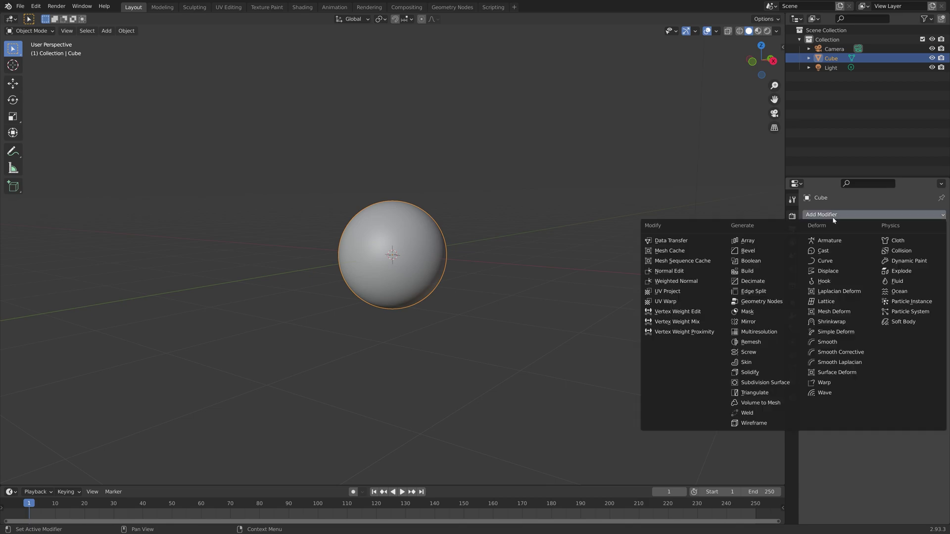
pyautogui.click(782, 382)
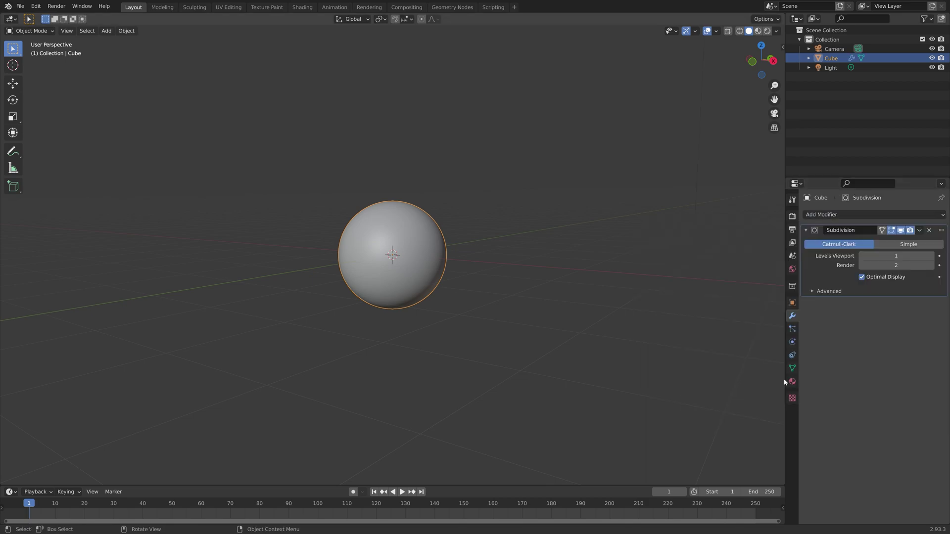
pyautogui.click(893, 214)
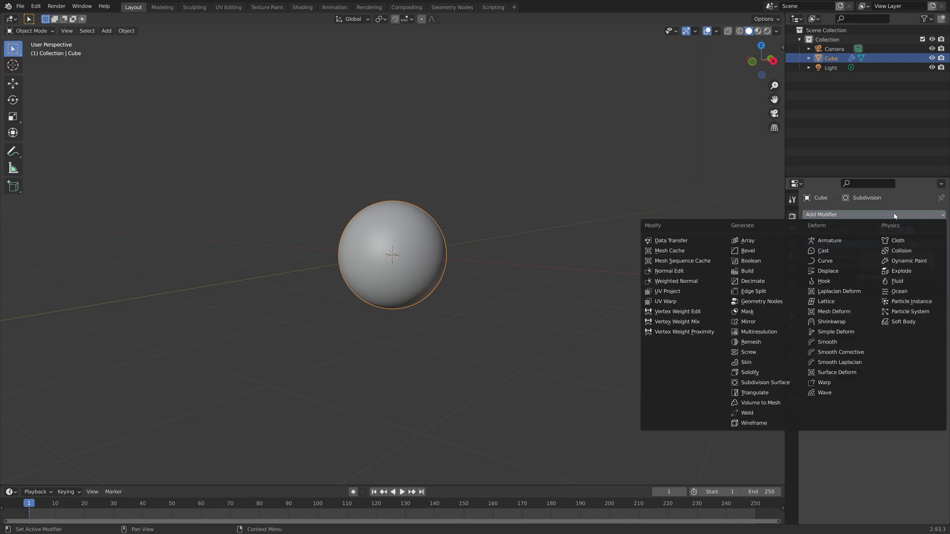
pyautogui.click(770, 372)
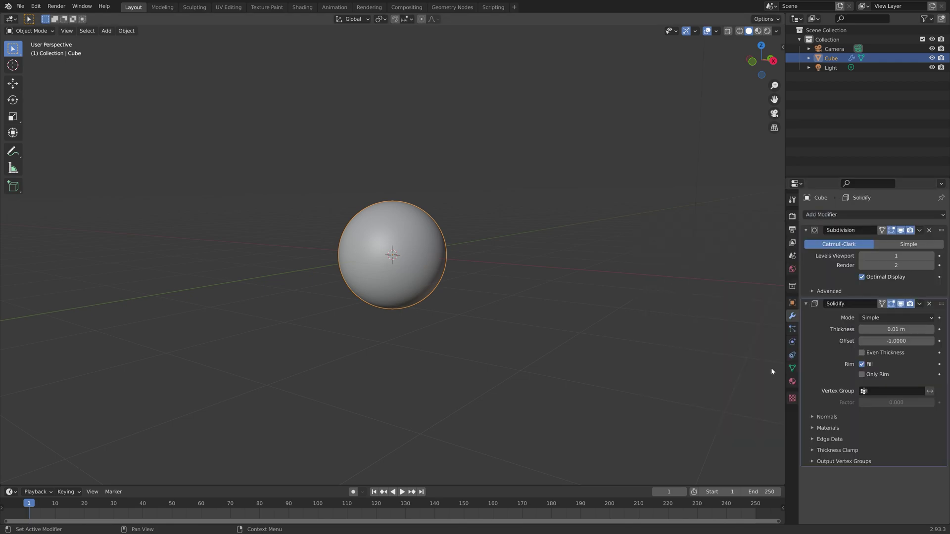
pyautogui.click(739, 31)
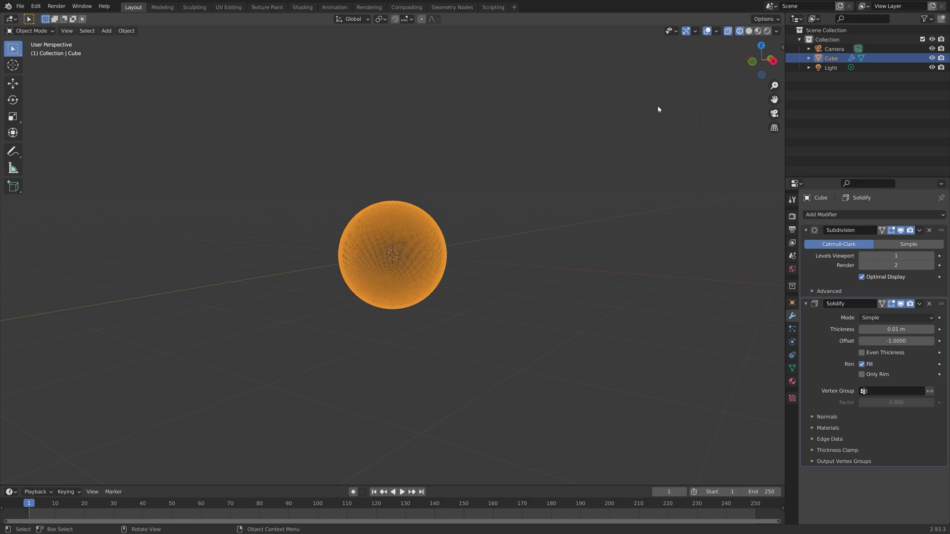
pyautogui.scroll(6, 447, 282)
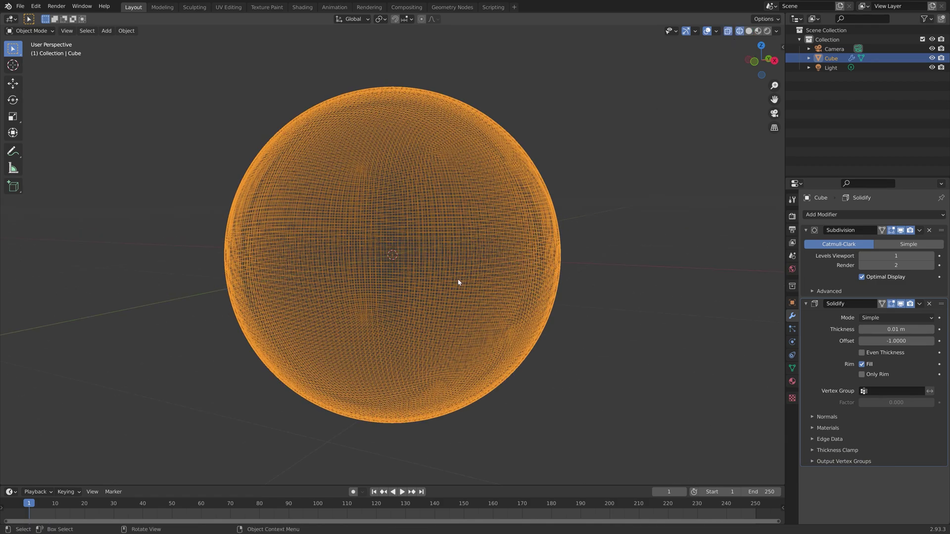
pyautogui.press('KP_1')
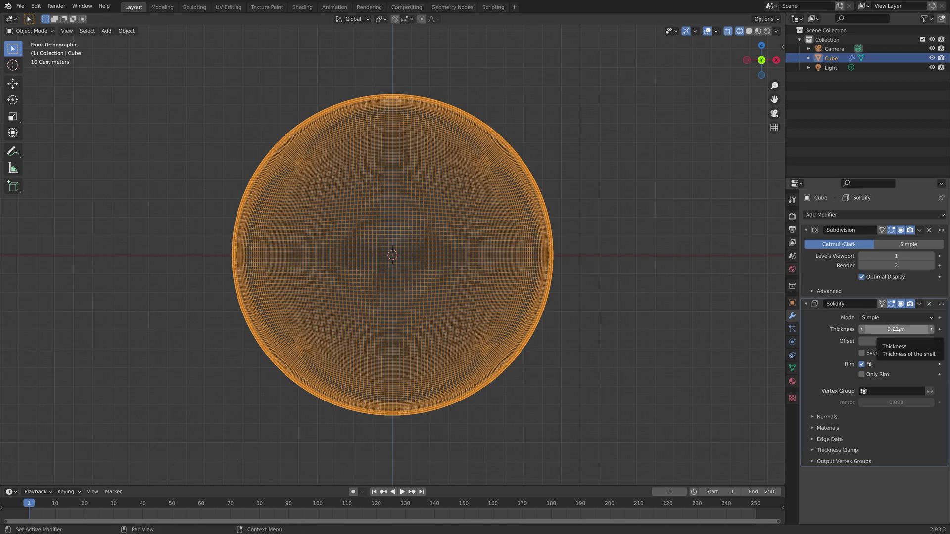
# Set the Solidify thickness to 0.86 m.
pyautogui.moveTo(896, 329); pyautogui.dragTo(932, 329)
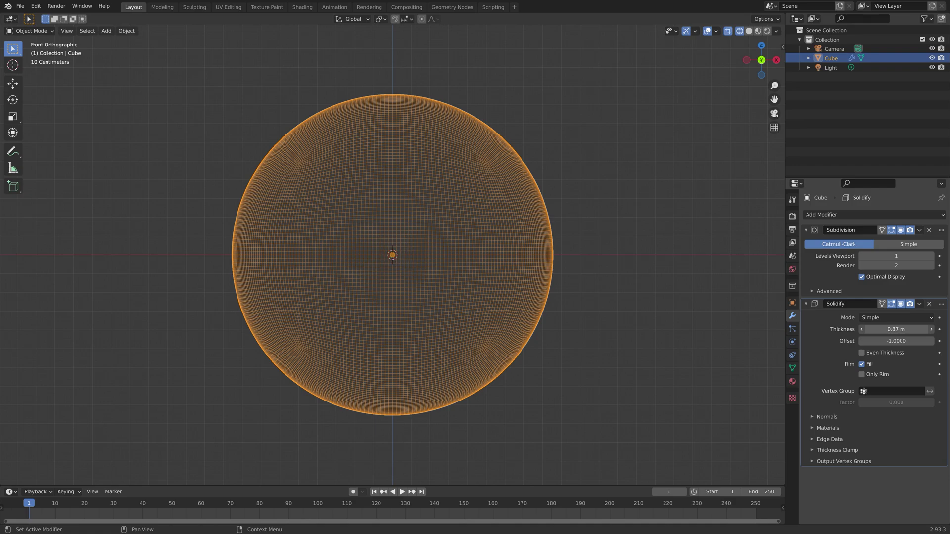
pyautogui.click(930, 330)
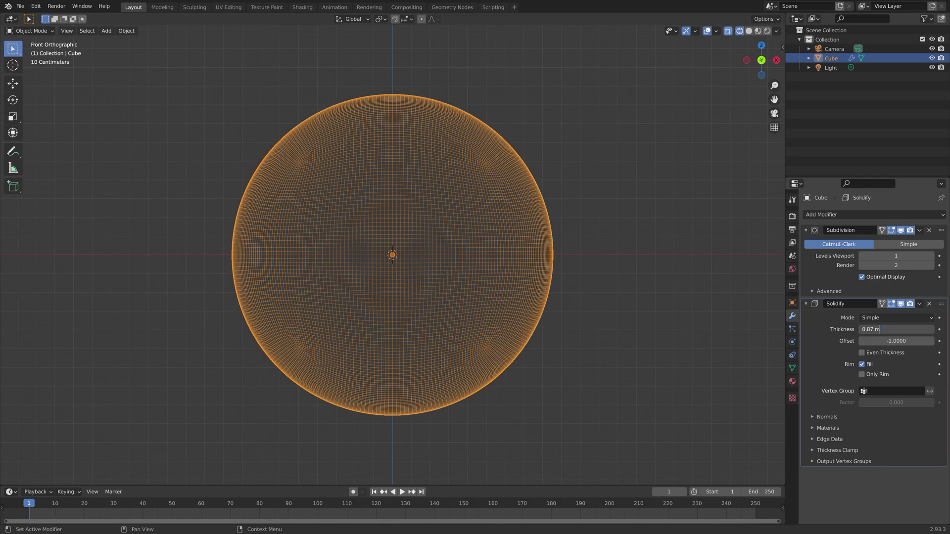
pyautogui.press('Left')
pyautogui.press('Left')
pyautogui.write('1')
pyautogui.press('BackSpace')
pyautogui.press('BackSpace')
pyautogui.write('67')
pyautogui.press('BackSpace')
pyautogui.write('3')
pyautogui.press('Return')
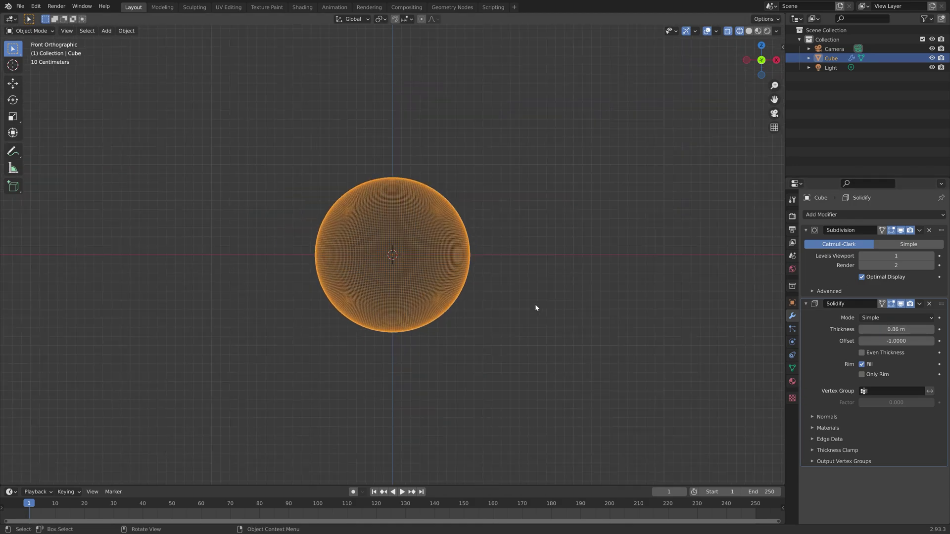
pyautogui.moveTo(535, 306)
pyautogui.mouseDown(button='middle')
pyautogui.moveTo(537, 286)
pyautogui.moveTo(546, 294)
pyautogui.mouseUp(button='middle')
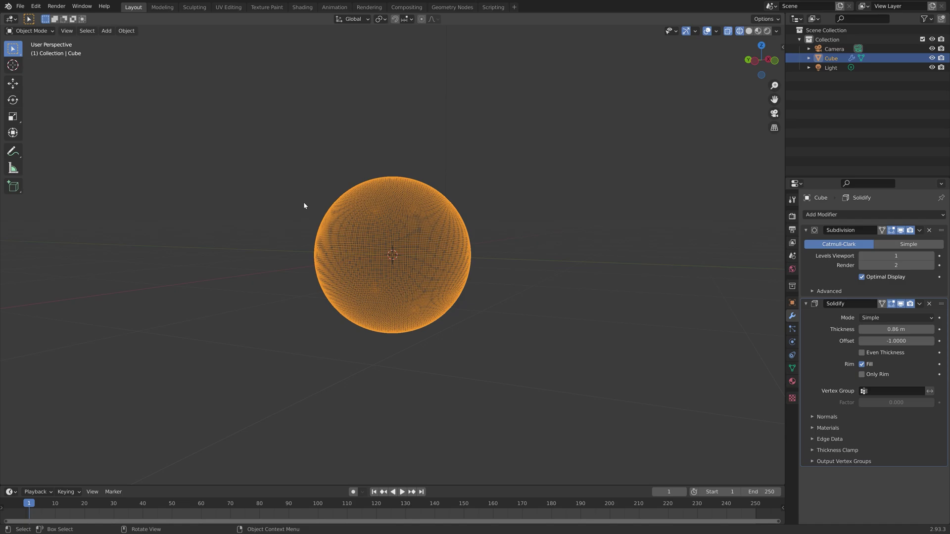
# Save the scene through File > Save As with the file name 'tut'.
pyautogui.click(22, 6)
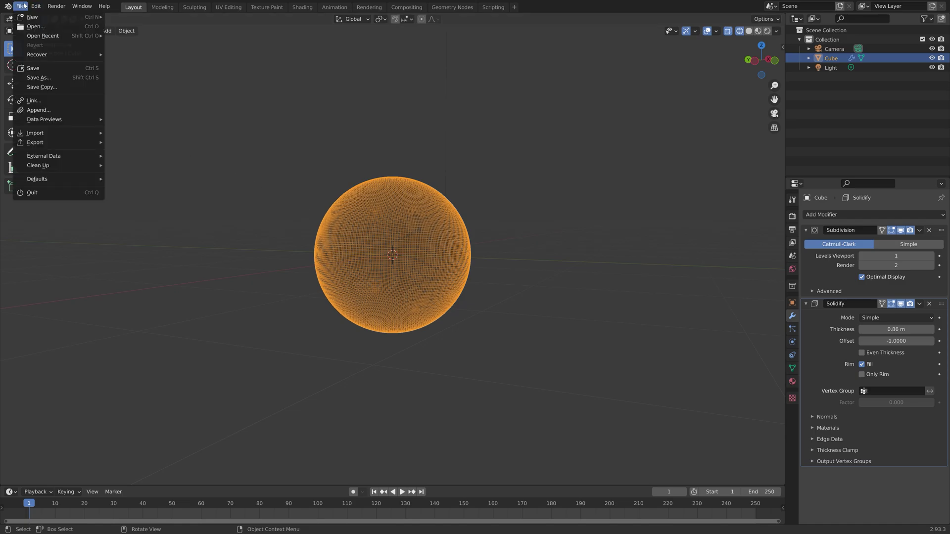
pyautogui.click(29, 78)
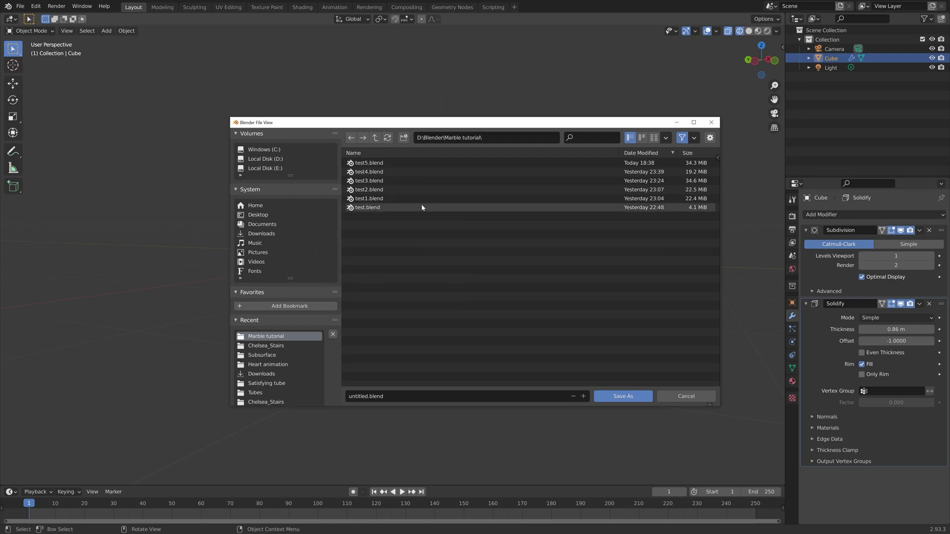
pyautogui.click(377, 396)
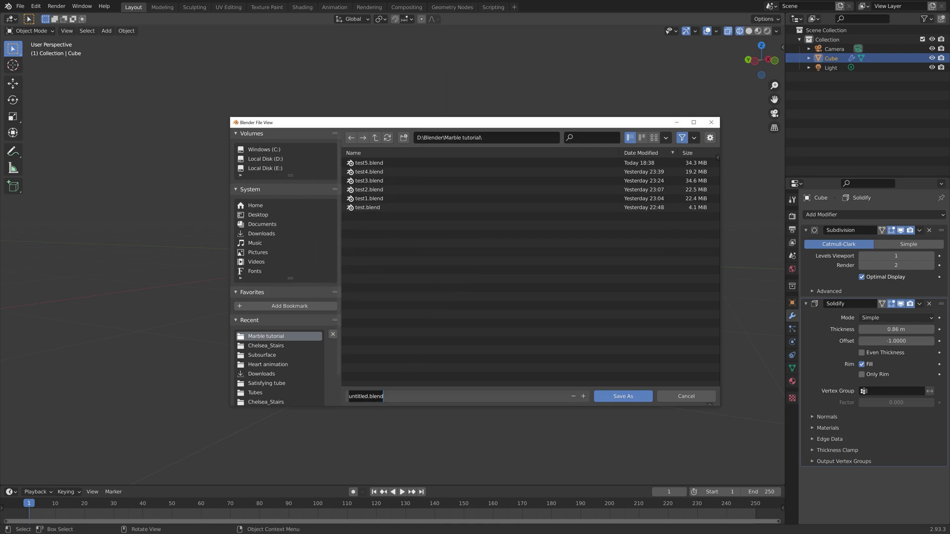
pyautogui.write('tut')
pyautogui.press('Return')
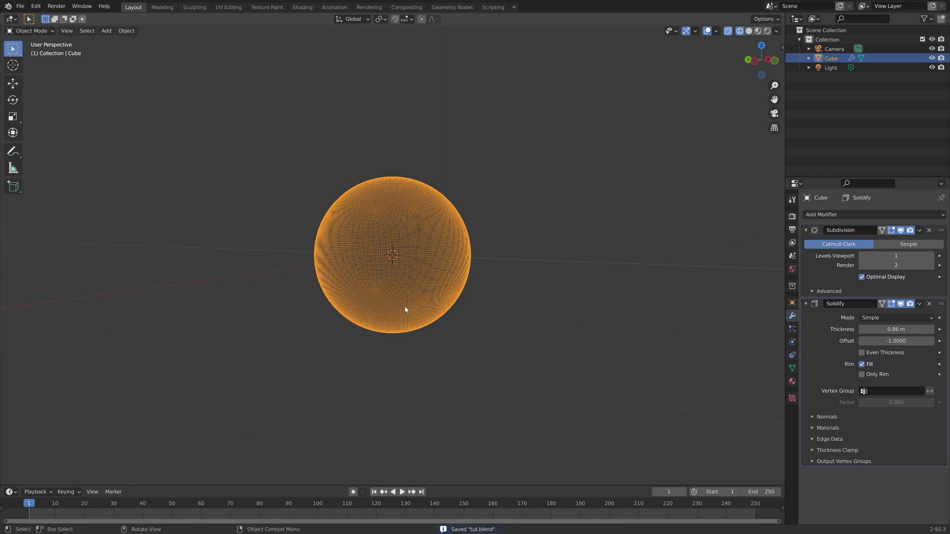
pyautogui.click(36, 6)
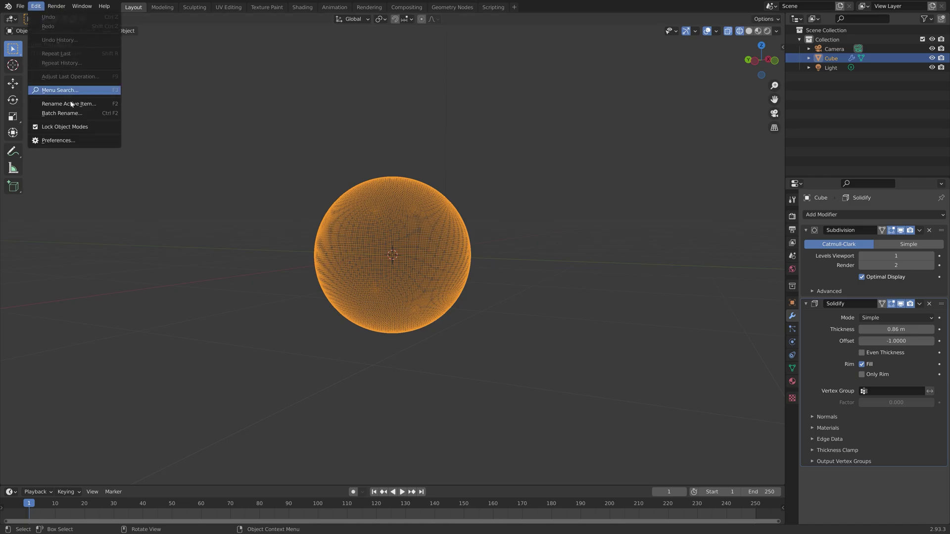
pyautogui.click(58, 140)
pyautogui.click(245, 39)
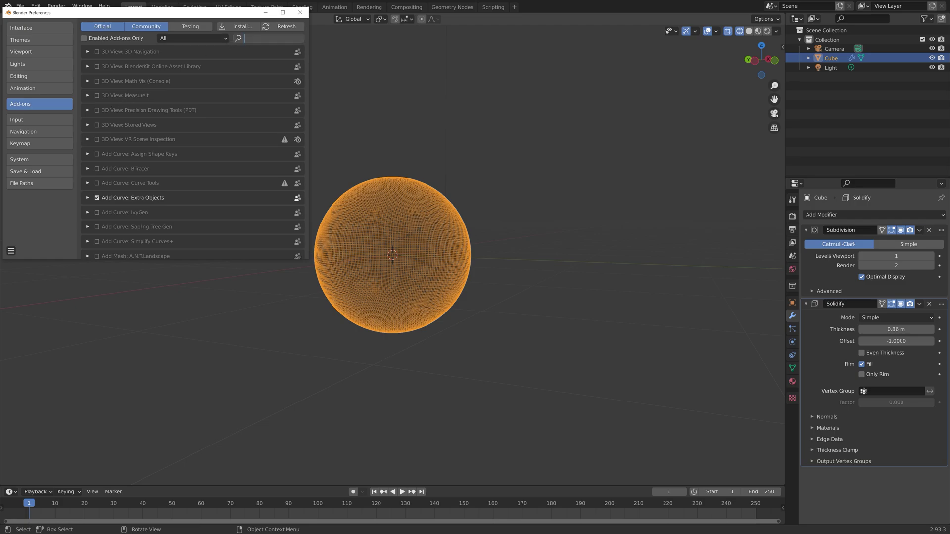
pyautogui.write('ex')
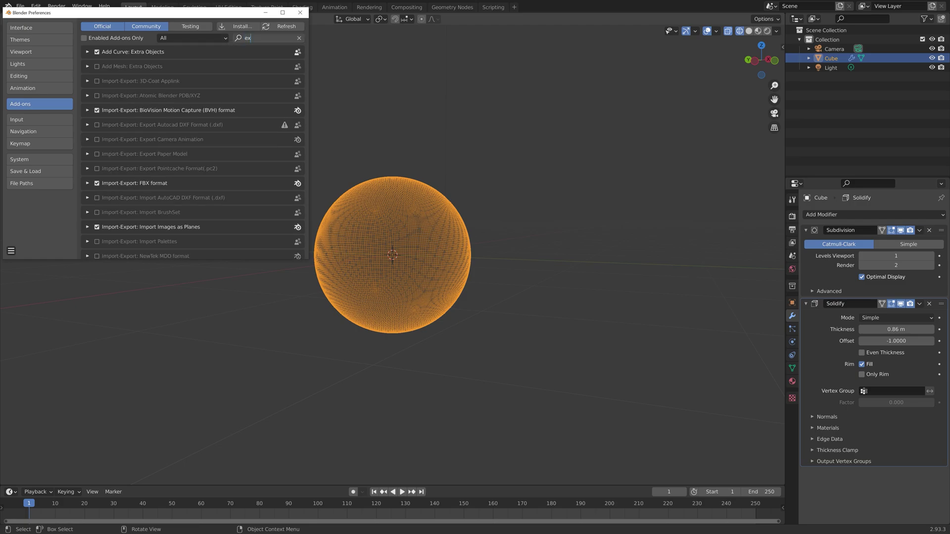
pyautogui.write('tra')
pyautogui.press('Return')
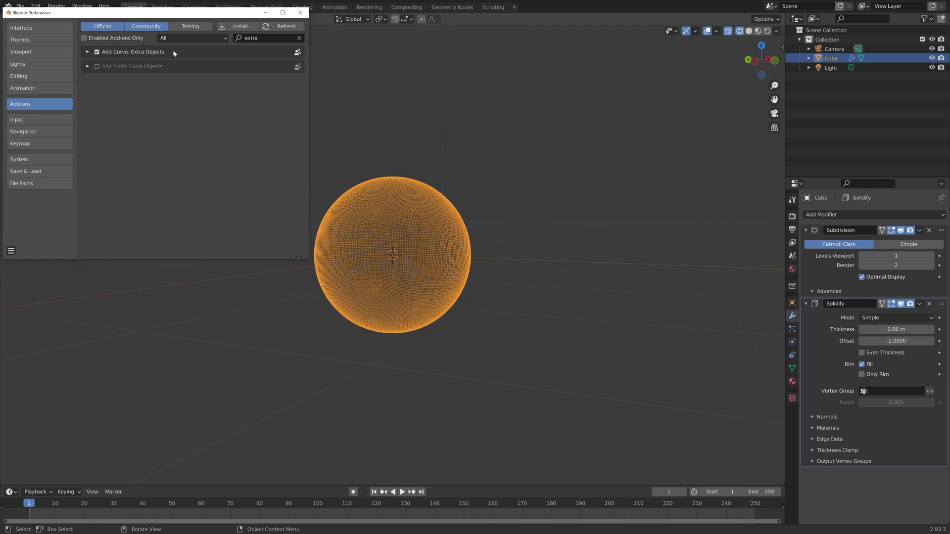
pyautogui.click(300, 12)
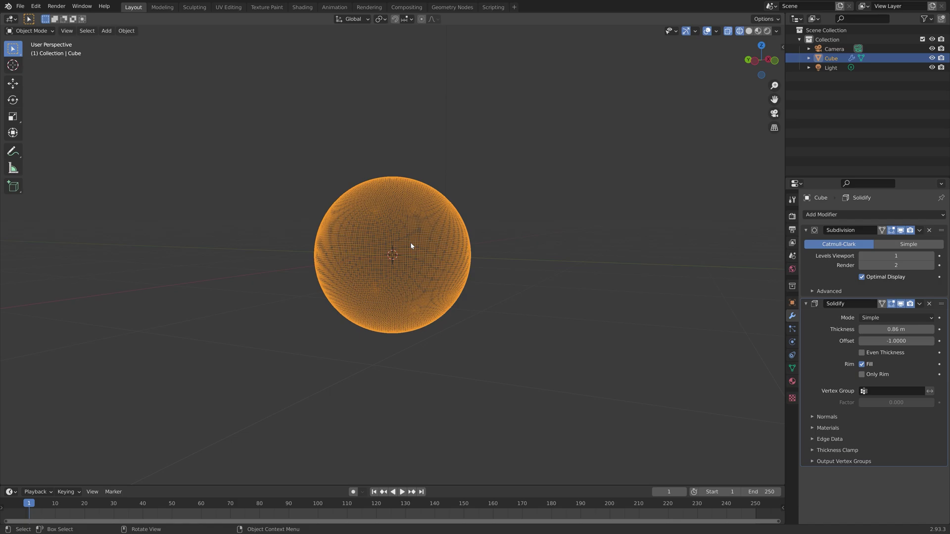
# Add a Torus curve spiral and expand its settings panel.
pyautogui.hotkey('shift', 'a')
pyautogui.moveTo(410, 243)
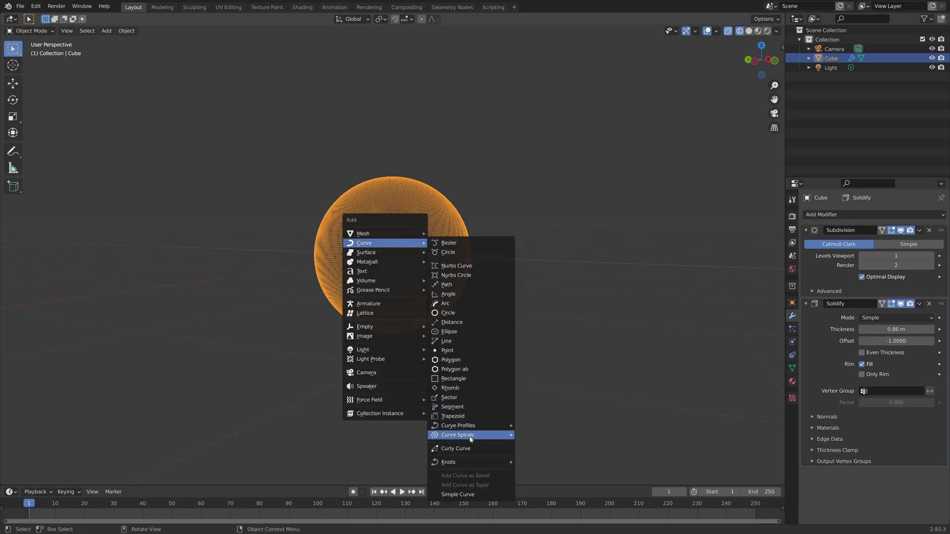
pyautogui.moveTo(470, 438)
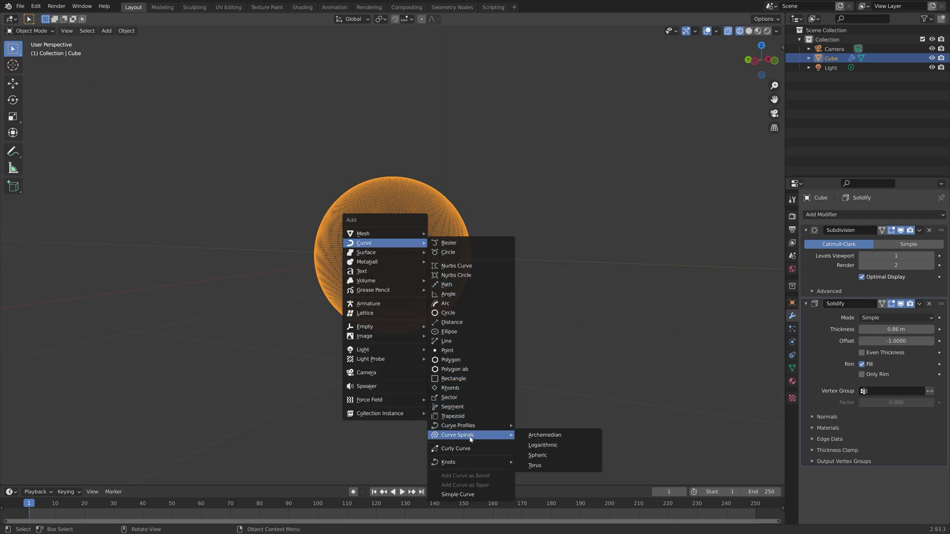
pyautogui.click(544, 466)
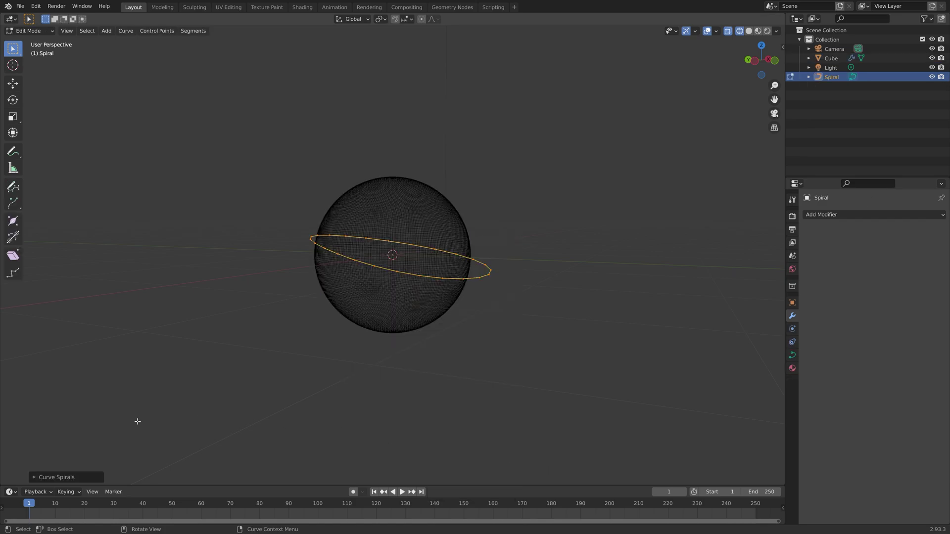
pyautogui.click(54, 477)
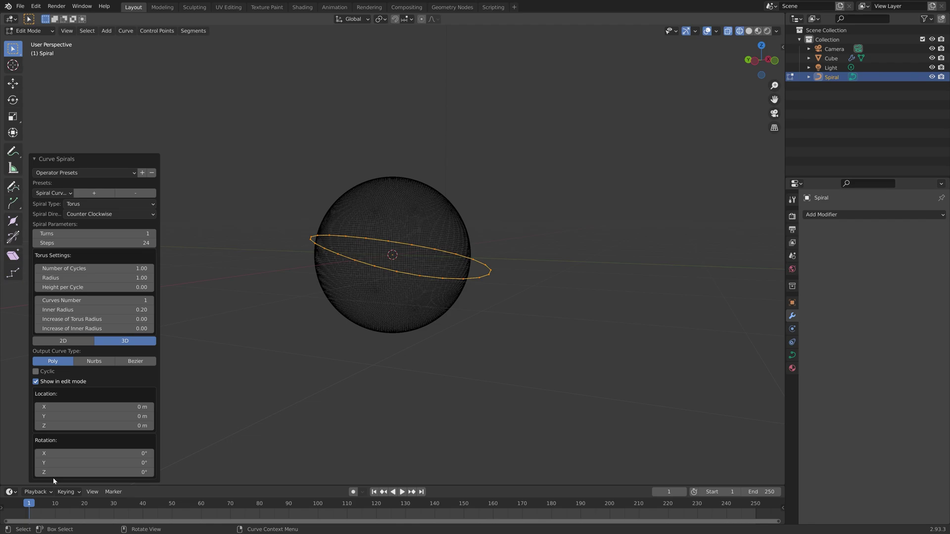
# Give the spiral inner radius 4.79, 15 turns and 251 steps.
pyautogui.moveTo(110, 312); pyautogui.dragTo(139, 311)
pyautogui.scroll(-5, 495, 275)
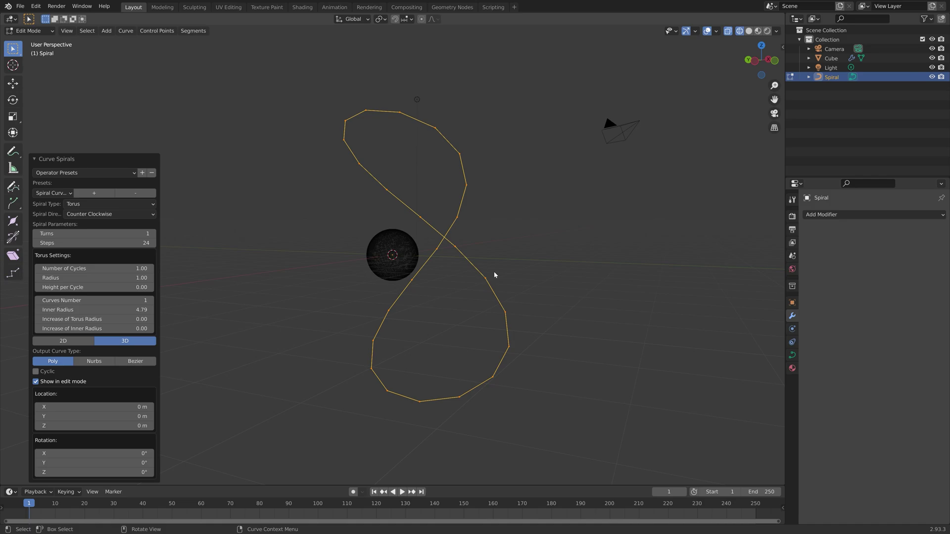
pyautogui.moveTo(381, 235); pyautogui.dragTo(374, 282)
pyautogui.moveTo(373, 281); pyautogui.dragTo(346, 284, button='middle')
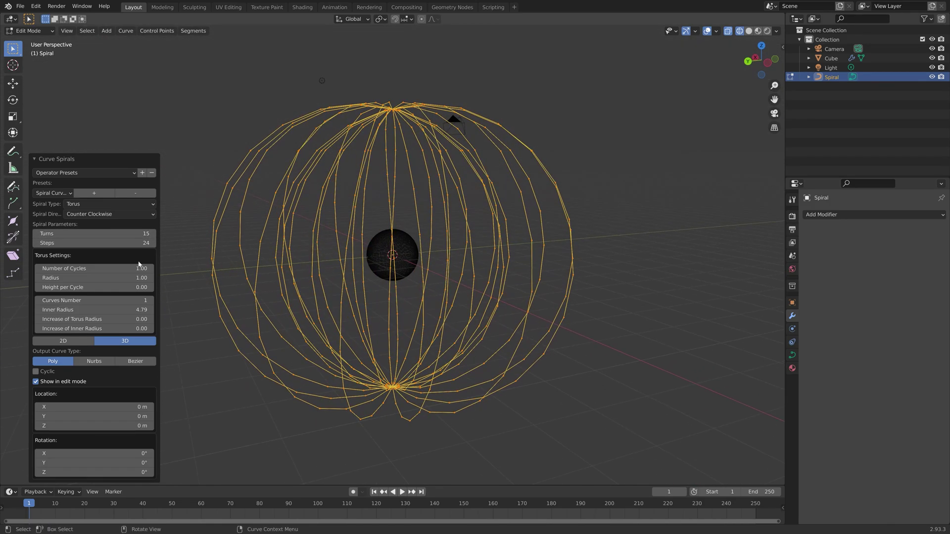
pyautogui.doubleClick(94, 243)
pyautogui.write('251')
pyautogui.press('Return')
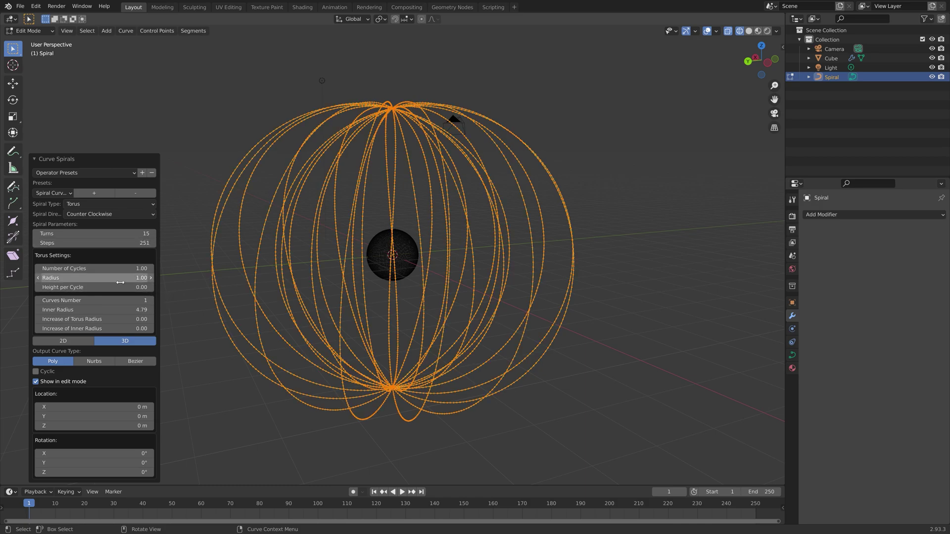
# Set the spiral radius to 2.44 with a torus radius increase of -0.03.
pyautogui.moveTo(120, 278)
pyautogui.mouseDown()
pyautogui.moveTo(145, 282)
pyautogui.moveTo(115, 283)
pyautogui.mouseUp()
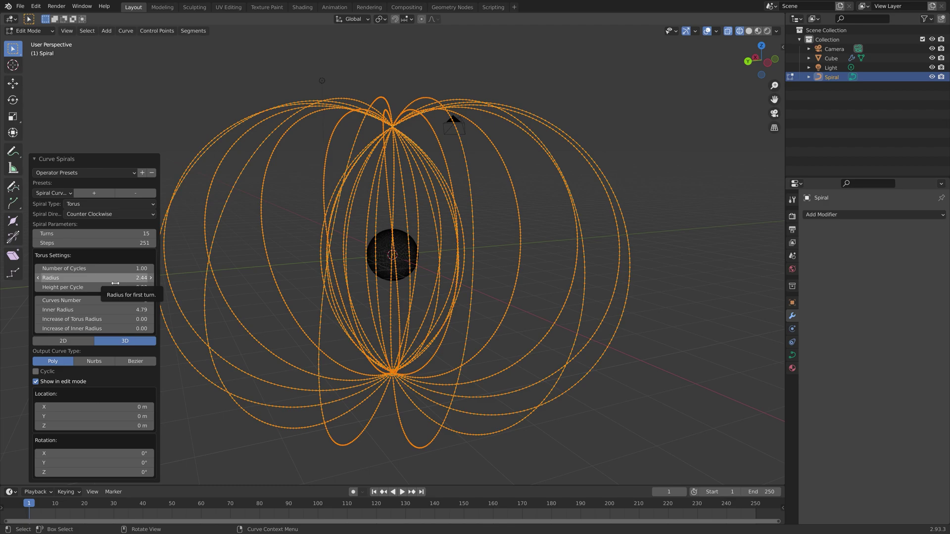
pyautogui.moveTo(114, 320); pyautogui.dragTo(119, 319)
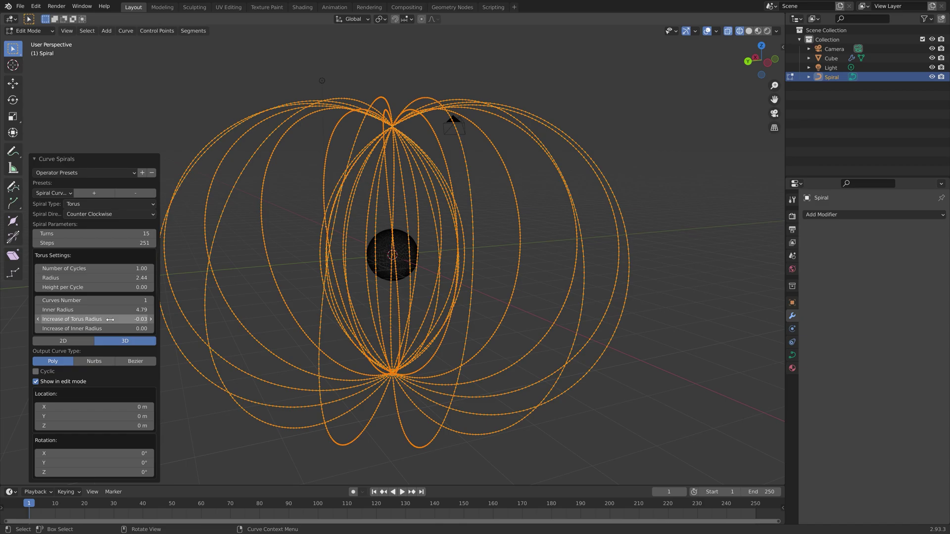
pyautogui.moveTo(475, 287); pyautogui.dragTo(432, 287, button='middle')
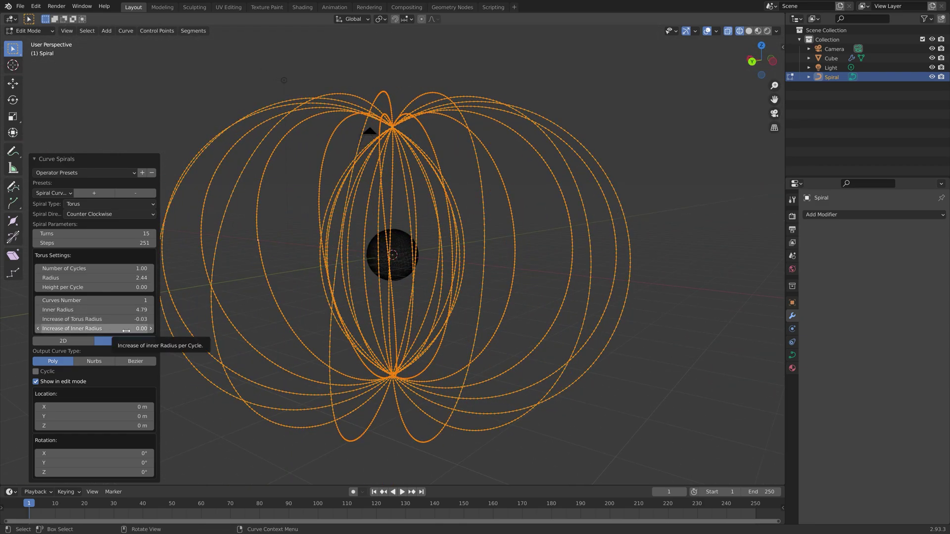
# Reset the cycle height and set the Y rotation to 0 to stand the spiral upright.
pyautogui.moveTo(136, 287); pyautogui.dragTo(132, 288)
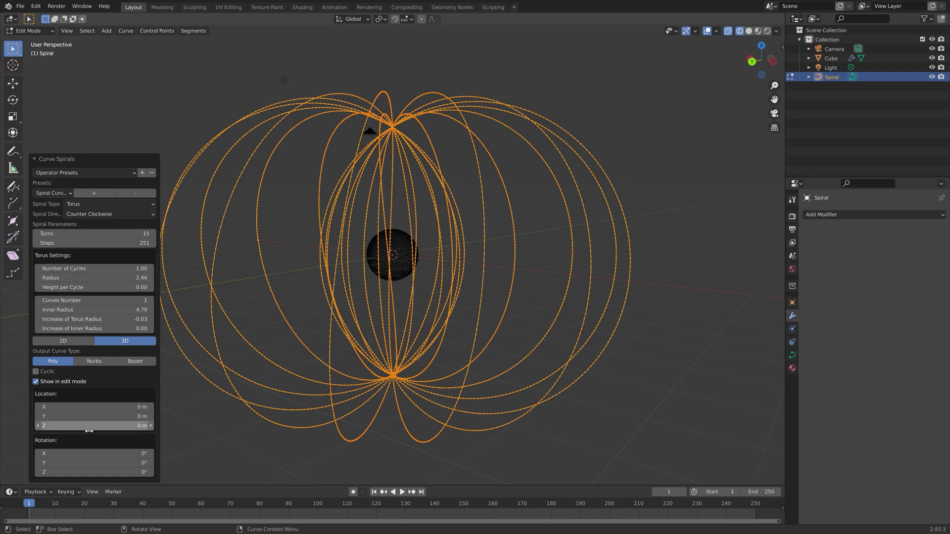
pyautogui.moveTo(132, 463); pyautogui.dragTo(328, 377)
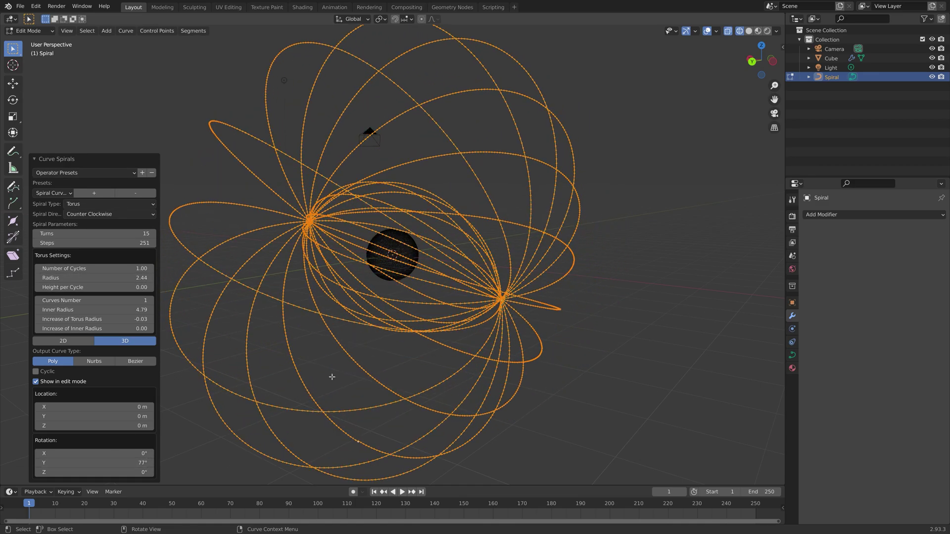
pyautogui.moveTo(329, 377); pyautogui.dragTo(509, 337, button='middle')
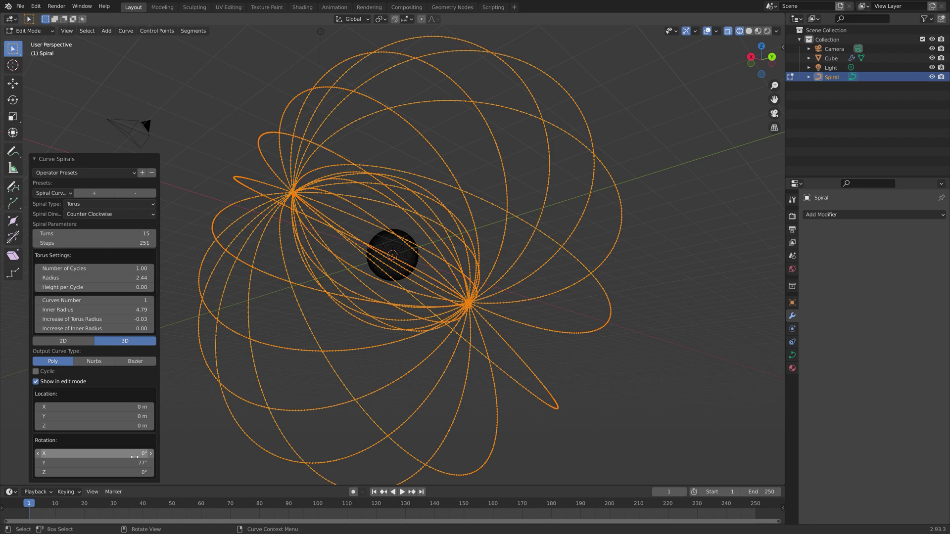
pyautogui.click(94, 463)
pyautogui.write('0')
pyautogui.press('Return')
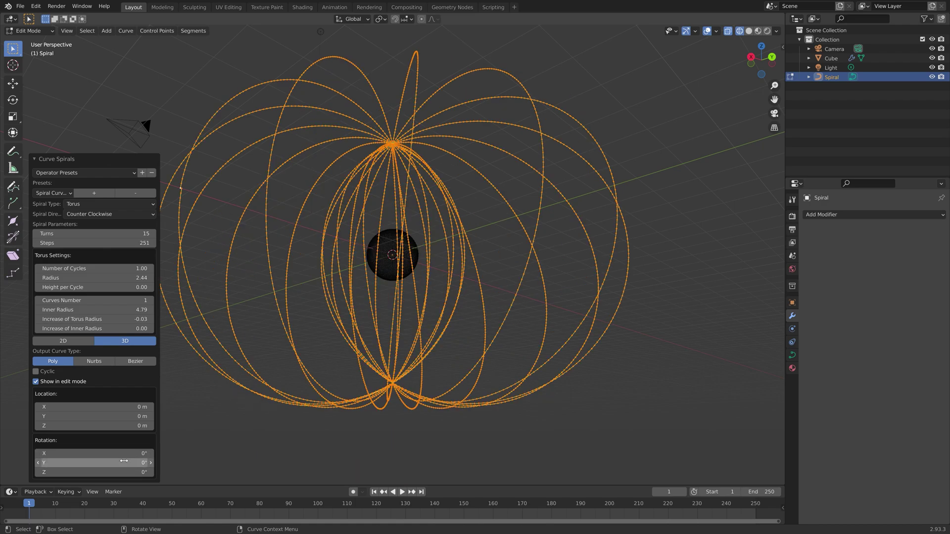
pyautogui.moveTo(321, 217); pyautogui.dragTo(374, 231, button='middle')
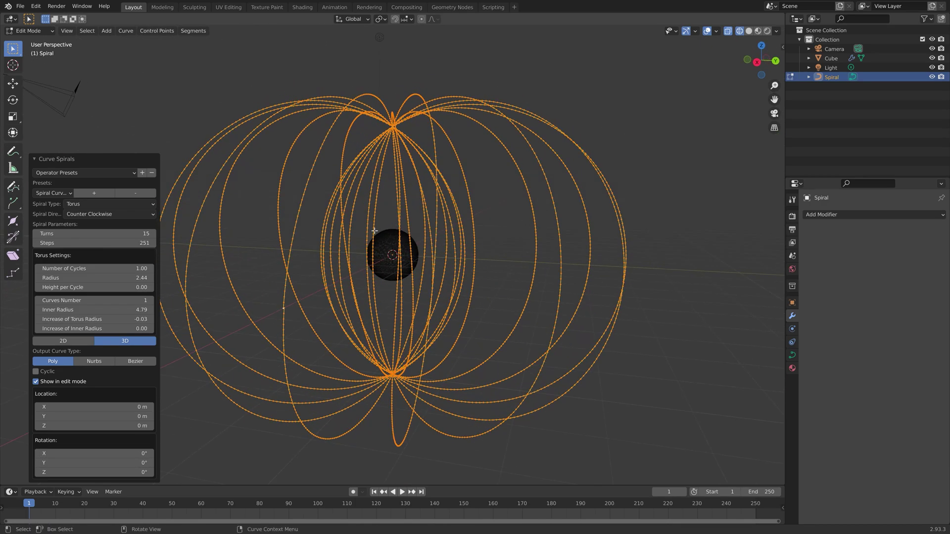
# Scale the spiral down to 0.112 so it fits inside the sphere.
pyautogui.press('Tab')
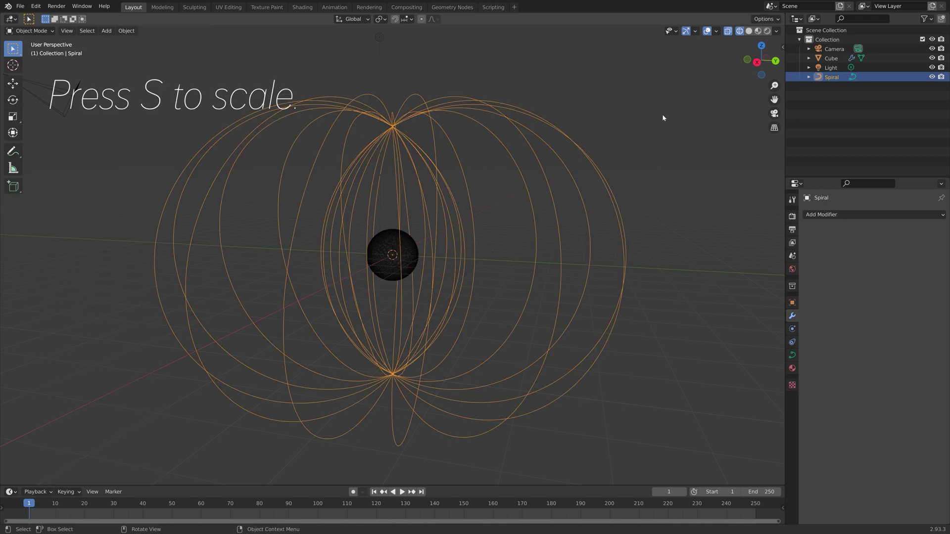
pyautogui.press('s')
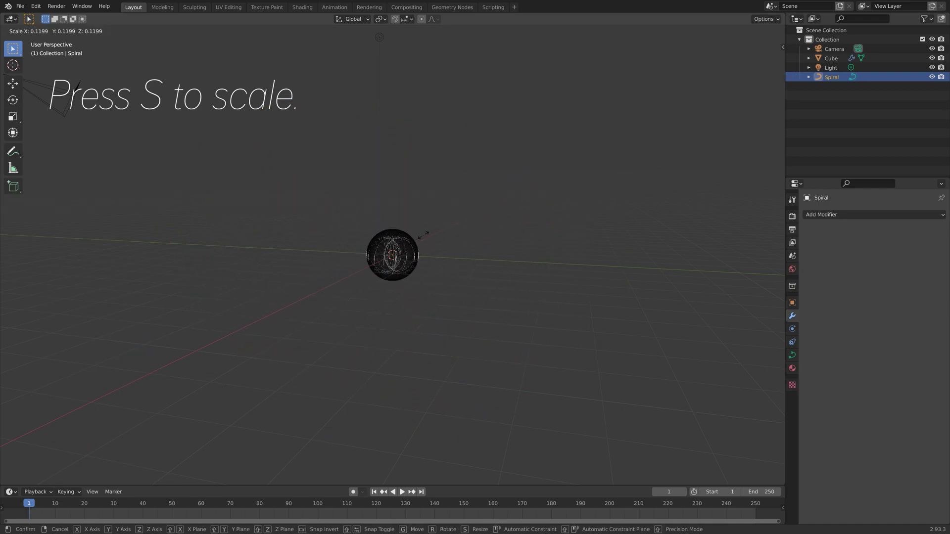
pyautogui.click(424, 255)
pyautogui.scroll(5, 423, 256)
pyautogui.press('KP_1')
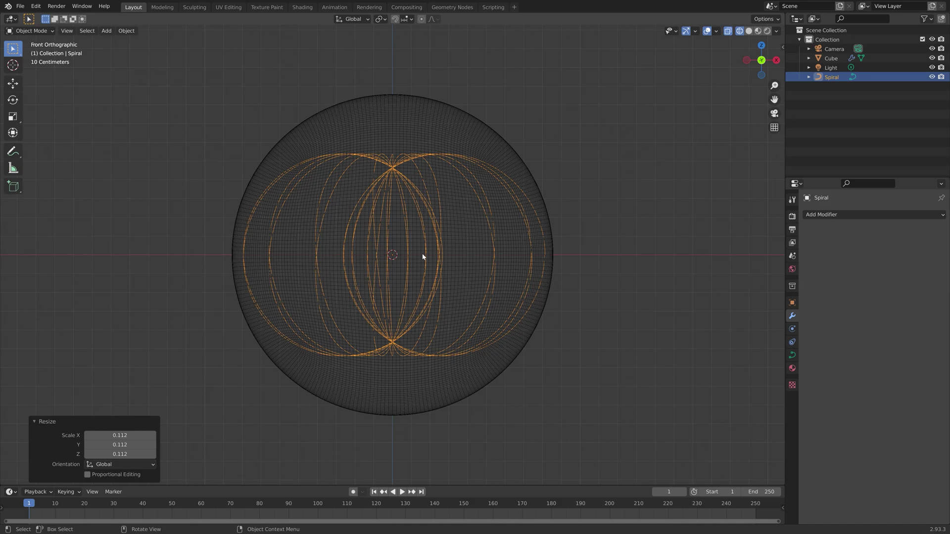
# Stretch the spiral vertically by 1.268, then scale it uniformly by 1.014.
pyautogui.press('s')
pyautogui.press('z')
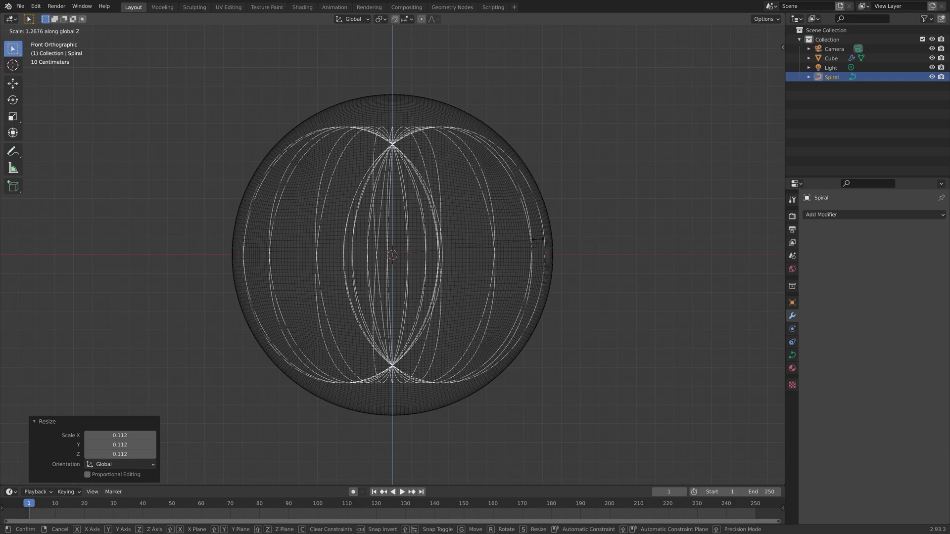
pyautogui.click(556, 229)
pyautogui.press('s')
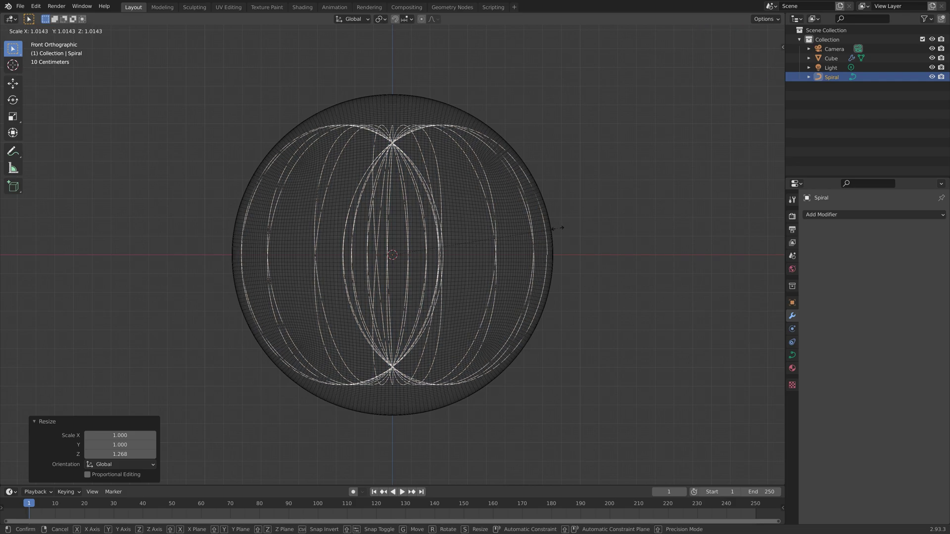
pyautogui.click(558, 228)
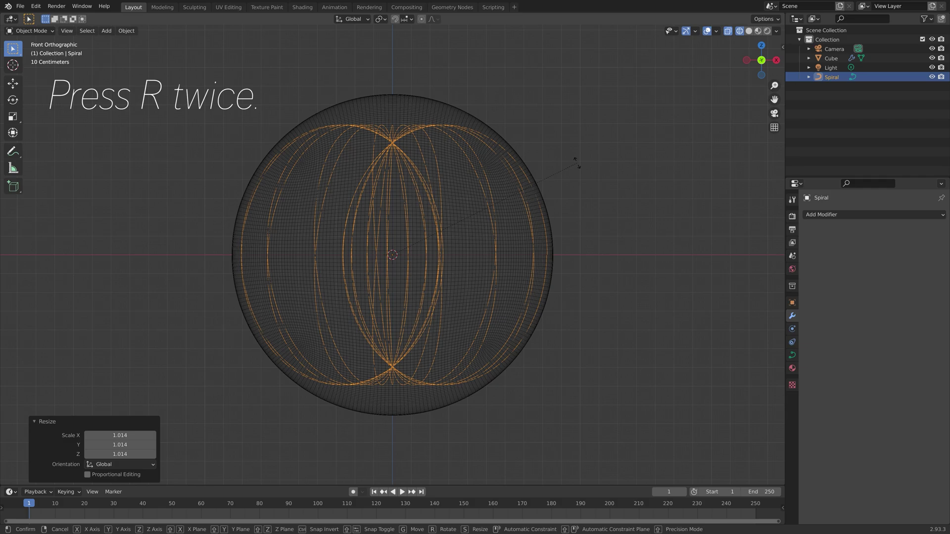
# Tilt the spiral with an 84.2°/83.7° trackball rotation and begin saving under a new name.
pyautogui.press('r')
pyautogui.press('r')
pyautogui.click(568, 219)
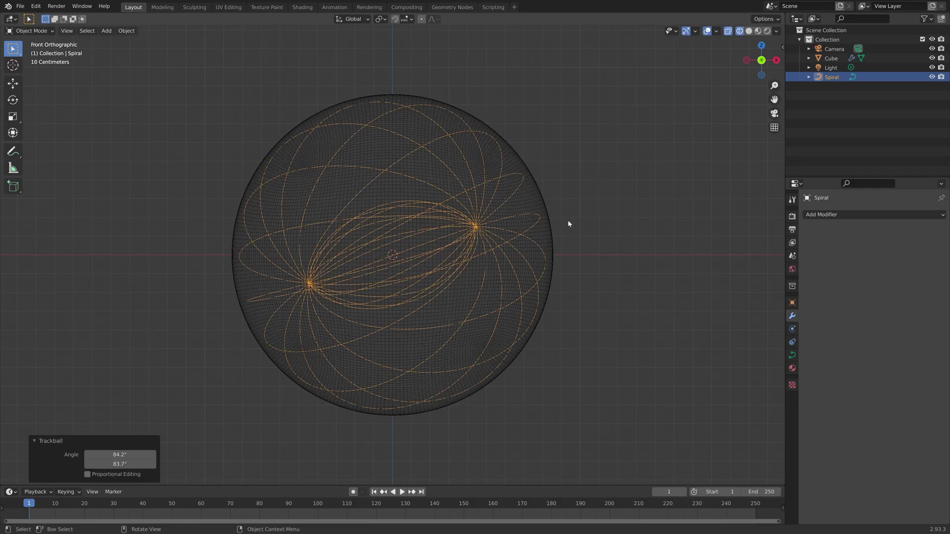
pyautogui.moveTo(568, 219); pyautogui.dragTo(483, 263, button='middle')
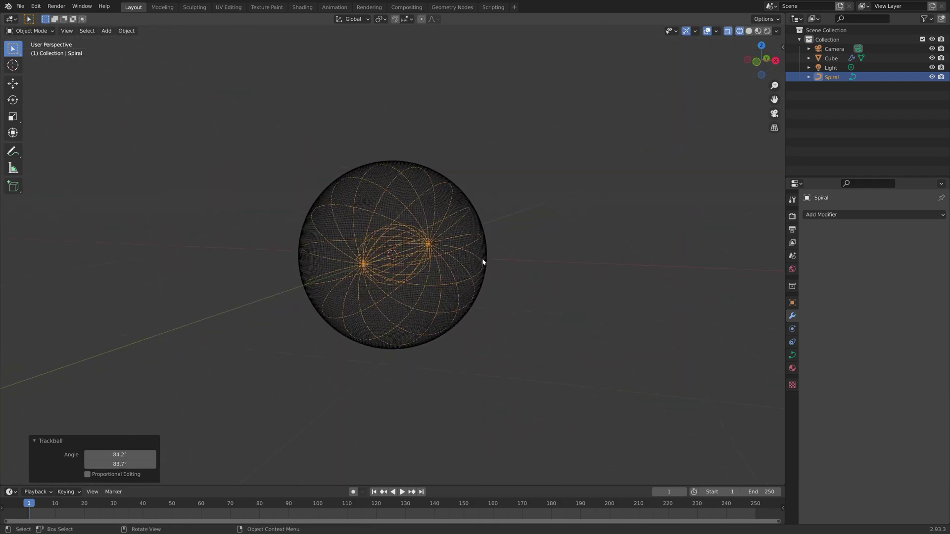
pyautogui.hotkey('ctrl', 'shift', 's')
# Increment the file name to tut1.blend and save.
pyautogui.click(582, 396)
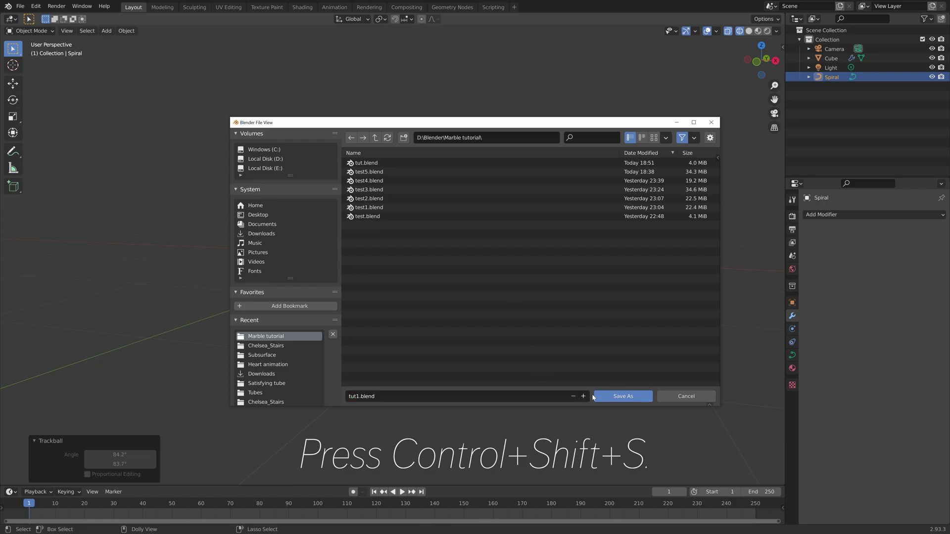
pyautogui.click(604, 394)
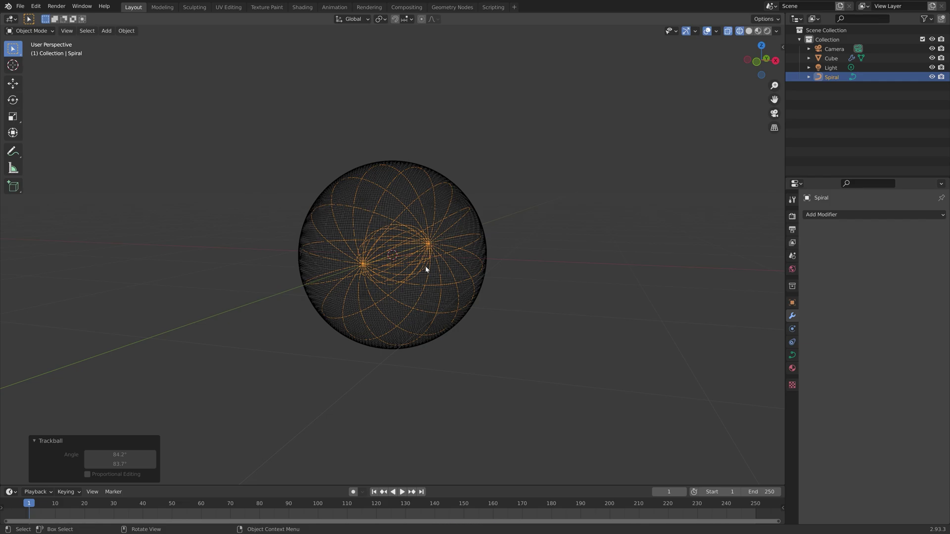
# Add a Bezier circle and move it about 5.5 m out beside the sphere.
pyautogui.hotkey('shift', 'a')
pyautogui.moveTo(478, 273)
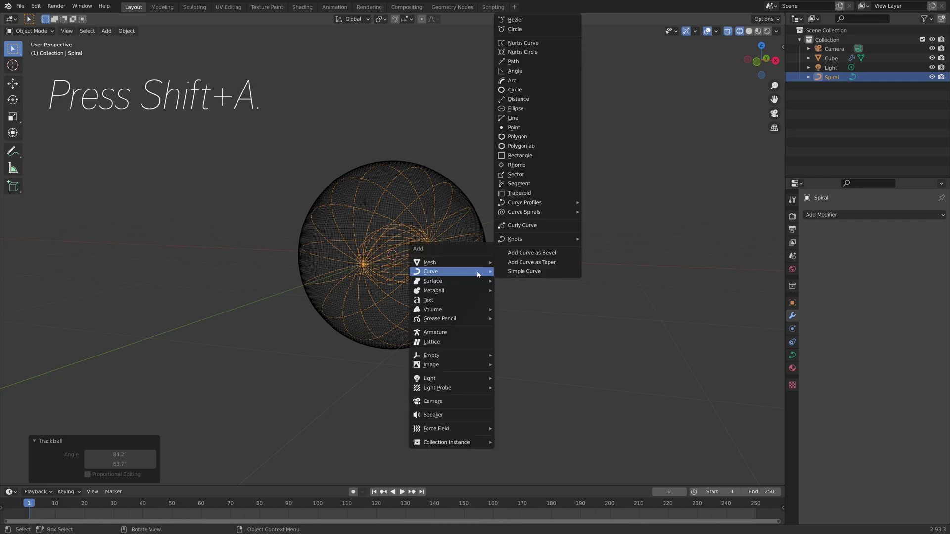
pyautogui.click(540, 32)
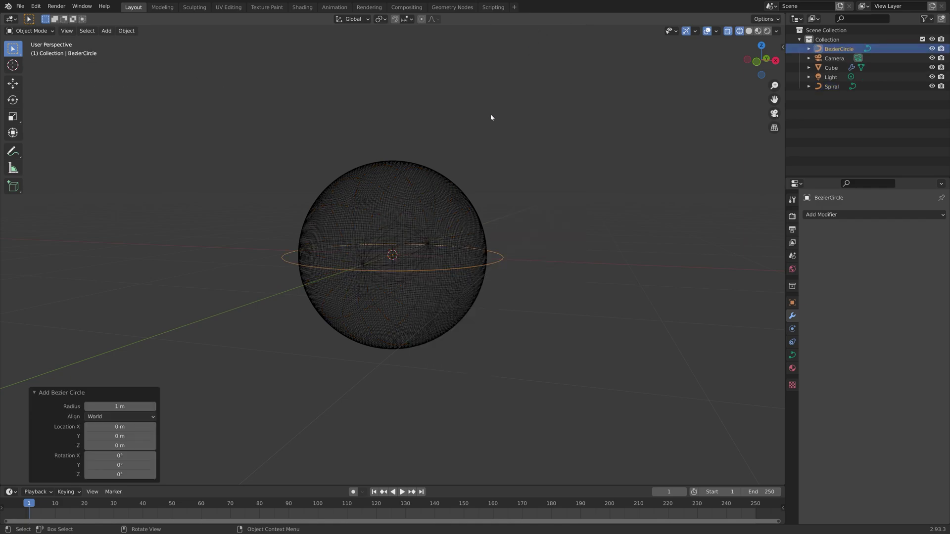
pyautogui.press('g')
pyautogui.hotkey('shift', 'z')
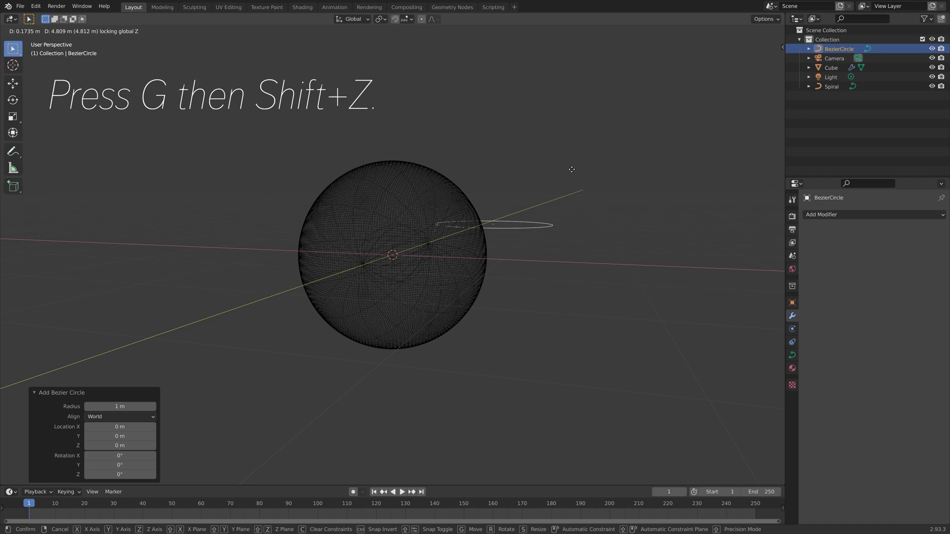
pyautogui.click(646, 183)
# Shrink the circle to 0.159 scale, then select the sphere and the spiral.
pyautogui.press('s')
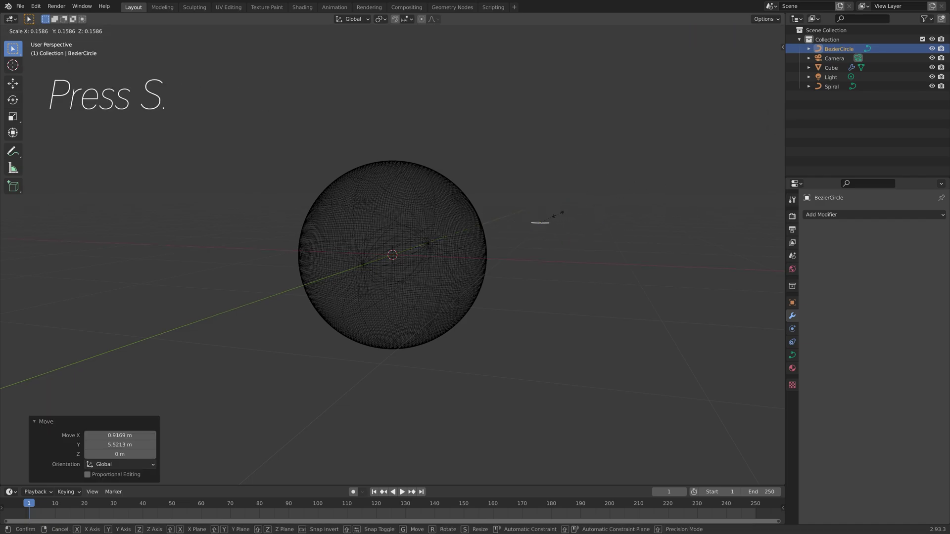
pyautogui.click(557, 214)
pyautogui.click(445, 224)
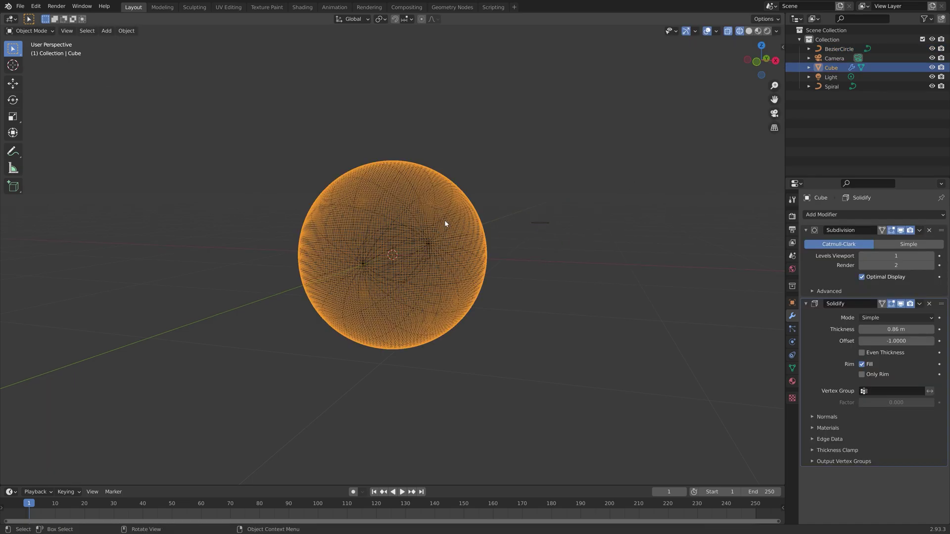
pyautogui.click(444, 220)
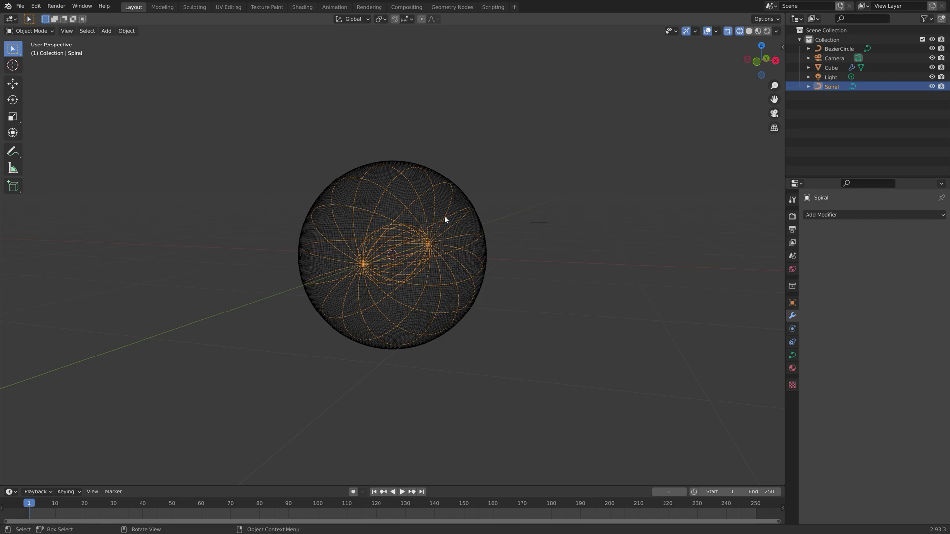
# Set the Spiral's Geometry bevel to Object mode with BezierCircle as the profile.
pyautogui.click(792, 355)
pyautogui.click(823, 374)
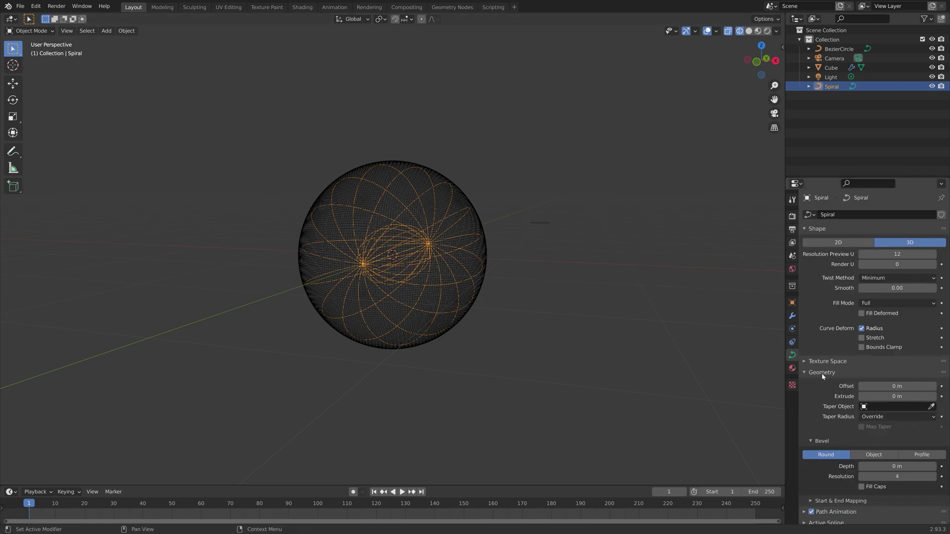
pyautogui.click(871, 454)
pyautogui.scroll(-3, 869, 451)
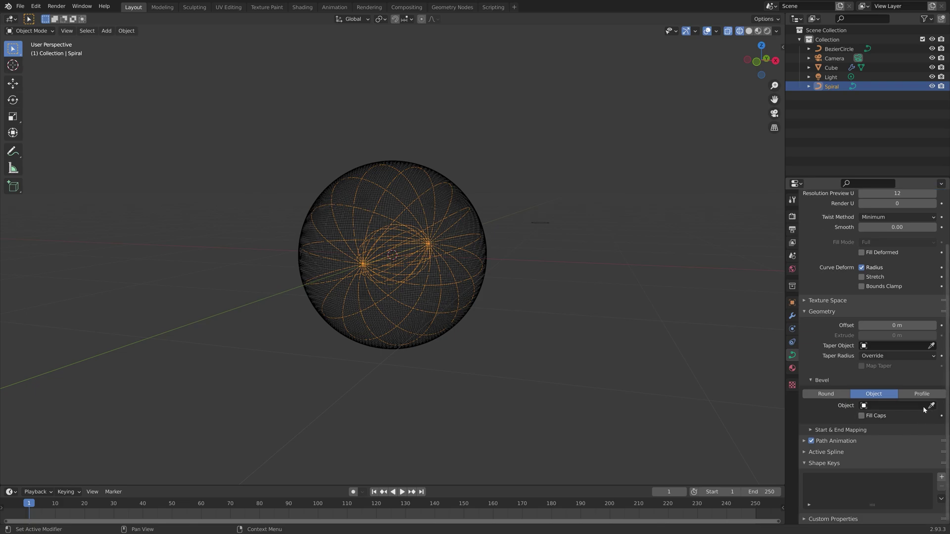
pyautogui.click(901, 406)
pyautogui.click(900, 418)
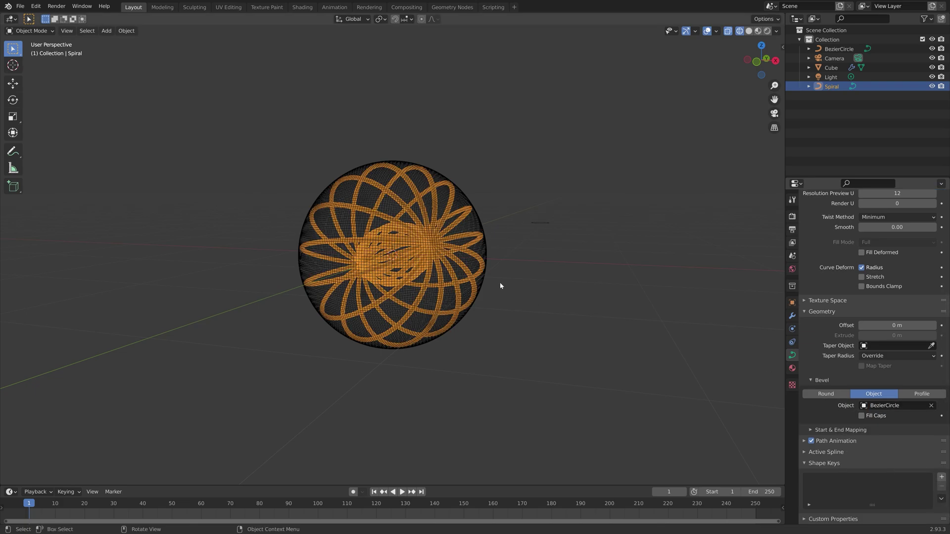
pyautogui.scroll(6, 499, 282)
pyautogui.moveTo(424, 248); pyautogui.dragTo(367, 250, button='middle')
pyautogui.scroll(-6, 508, 247)
pyautogui.moveTo(504, 248); pyautogui.dragTo(524, 250, button='middle')
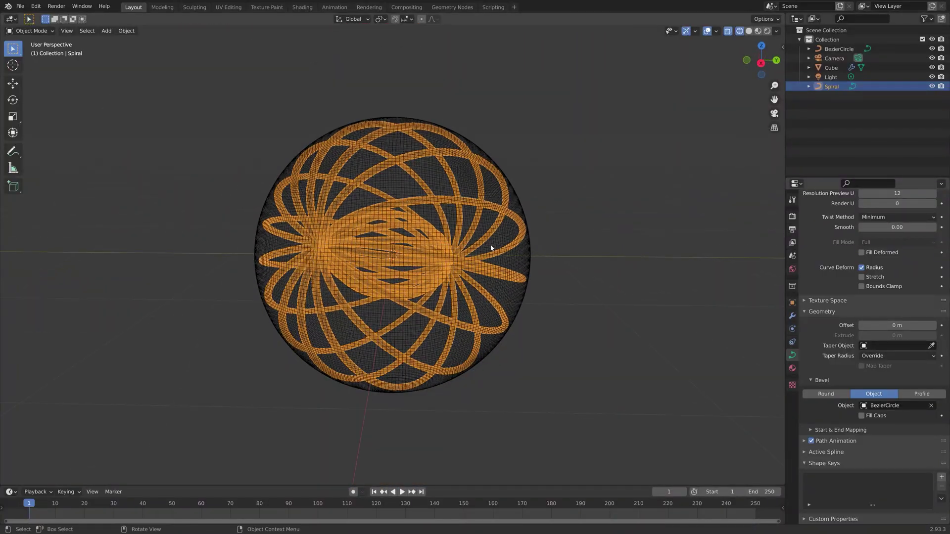
pyautogui.scroll(-3, 551, 253)
pyautogui.moveTo(619, 260); pyautogui.dragTo(686, 267, button='middle')
# Scale BezierCircle down to 0.603 so the spiral tubes become thinner.
pyautogui.click(588, 191)
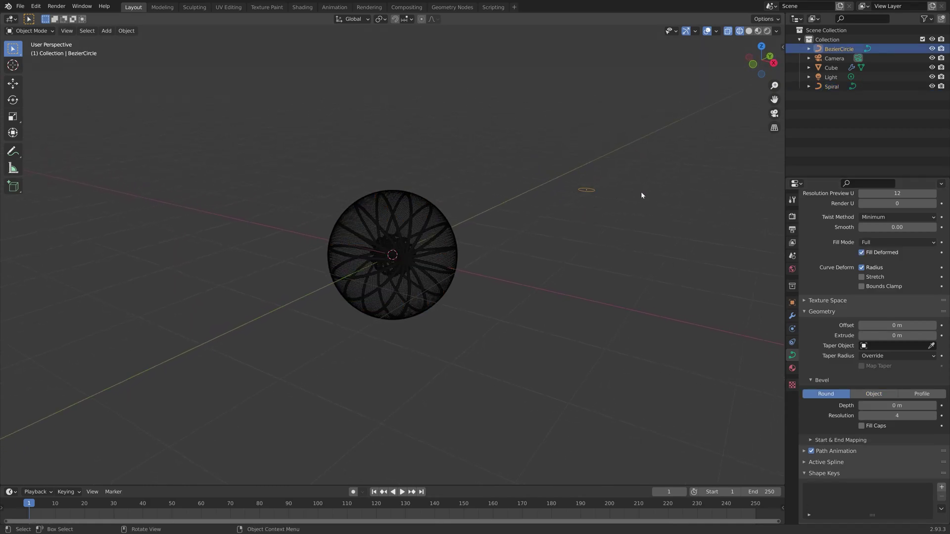
pyautogui.press('s')
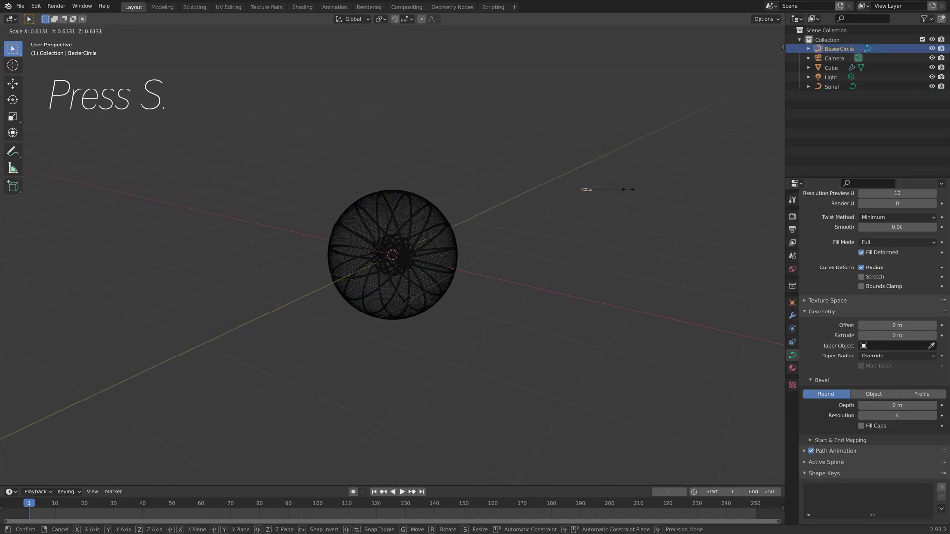
pyautogui.click(629, 190)
pyautogui.scroll(6, 442, 255)
pyautogui.moveTo(445, 254); pyautogui.dragTo(439, 260, button='middle')
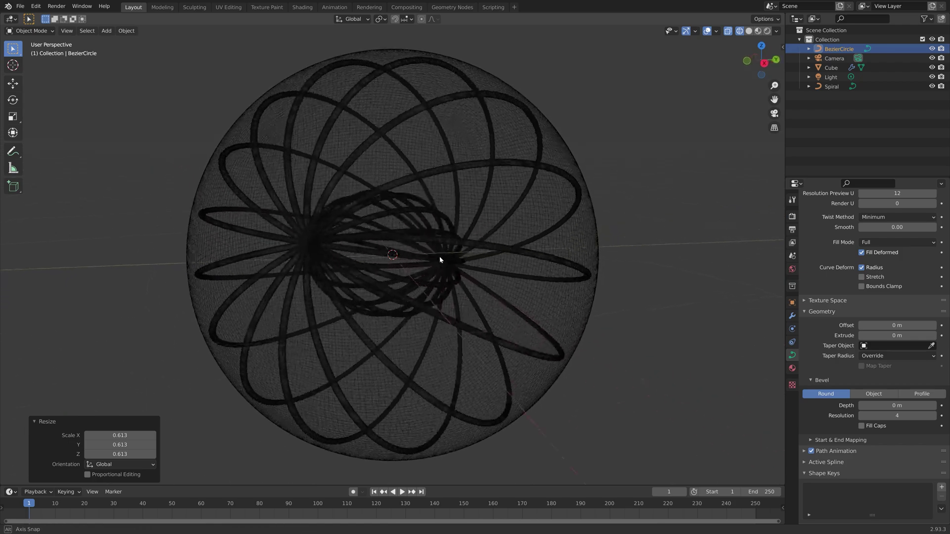
pyautogui.press('s')
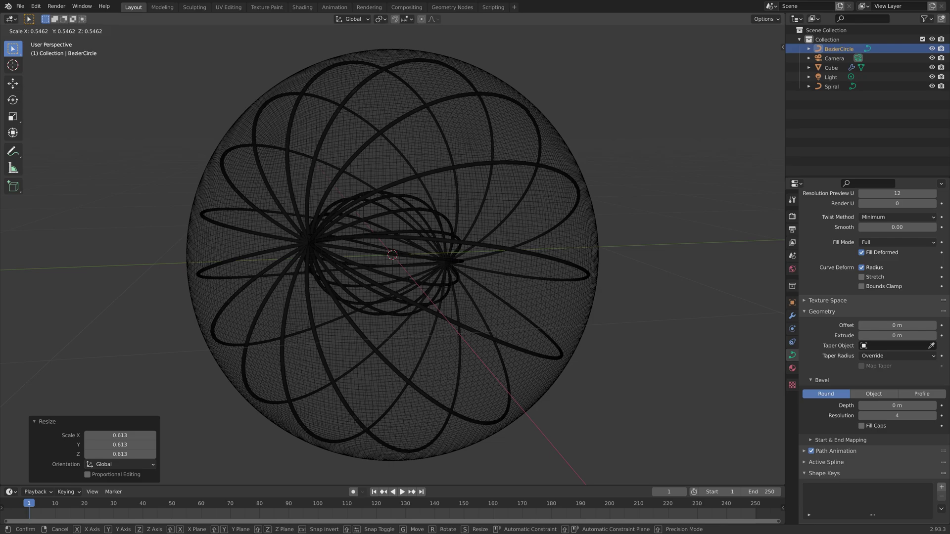
pyautogui.click(254, 217)
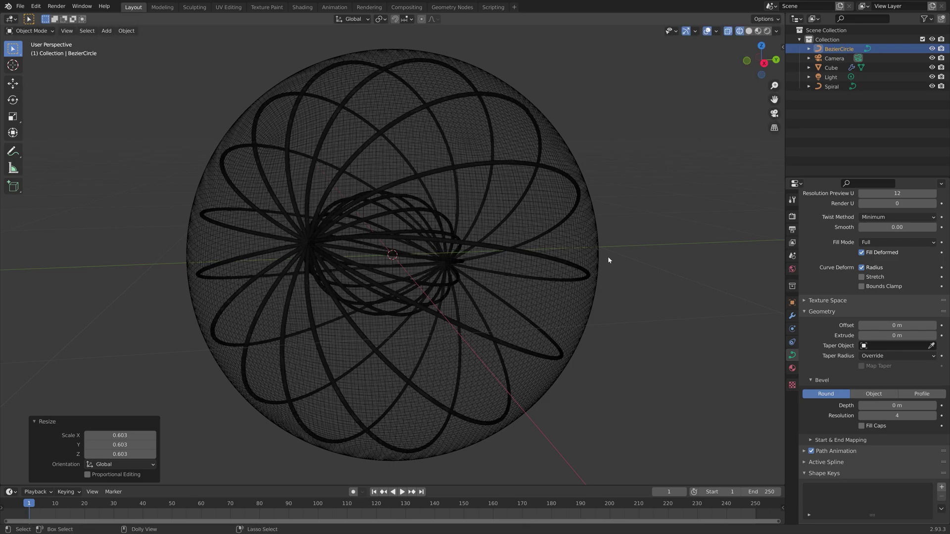
# Save the scene as tut2.blend and select the Spiral object.
pyautogui.hotkey('ctrl', 'shift', 's')
pyautogui.click(621, 396)
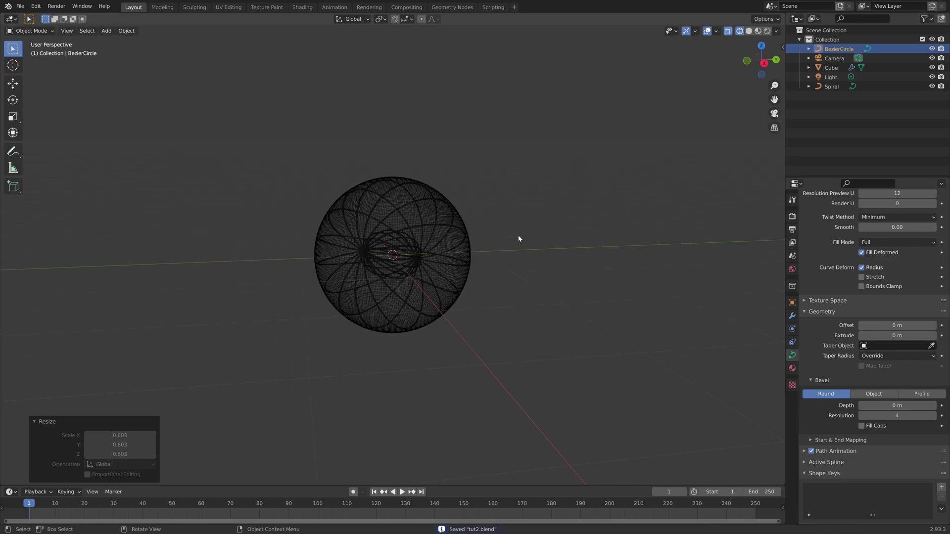
pyautogui.moveTo(517, 239); pyautogui.dragTo(602, 245, button='middle')
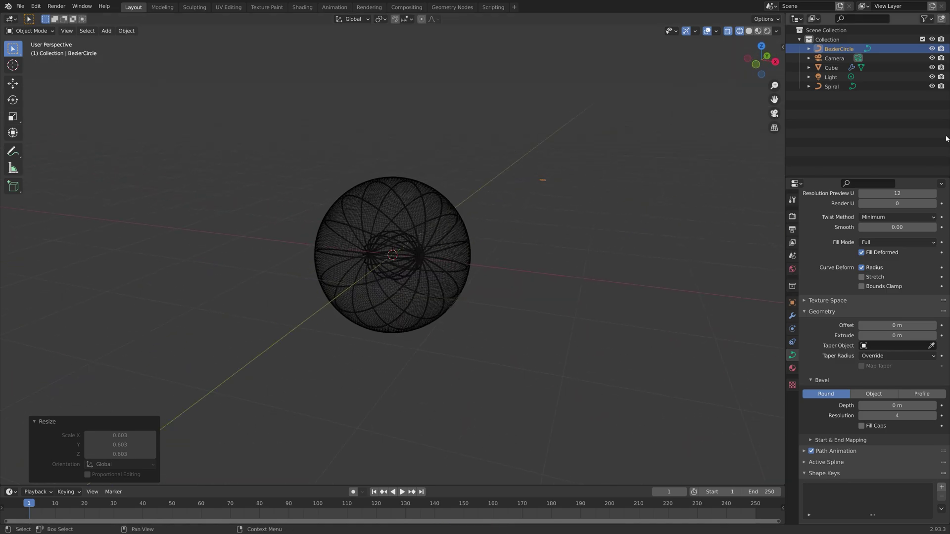
pyautogui.click(832, 86)
# Turn the selected Spiral curve into a mesh object with Object > Convert > Mesh.
pyautogui.click(127, 31)
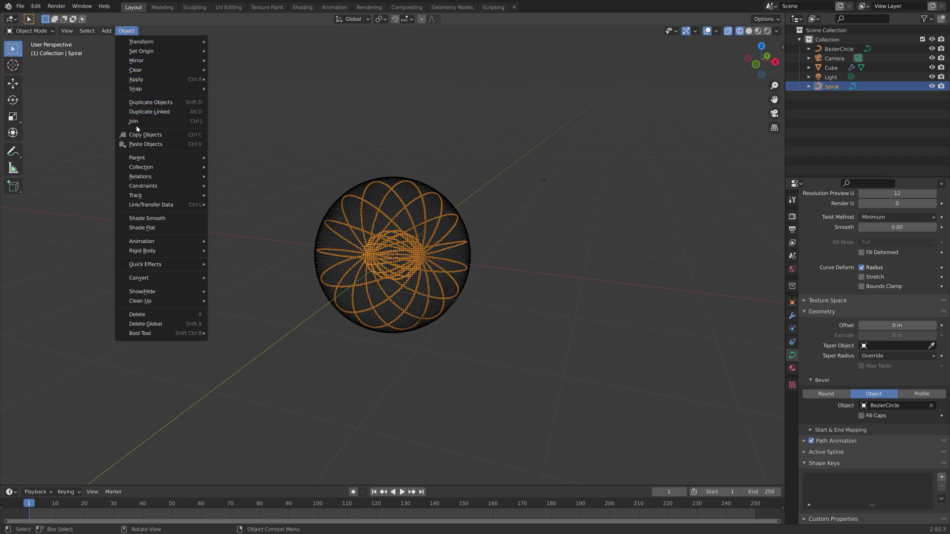
pyautogui.moveTo(161, 278)
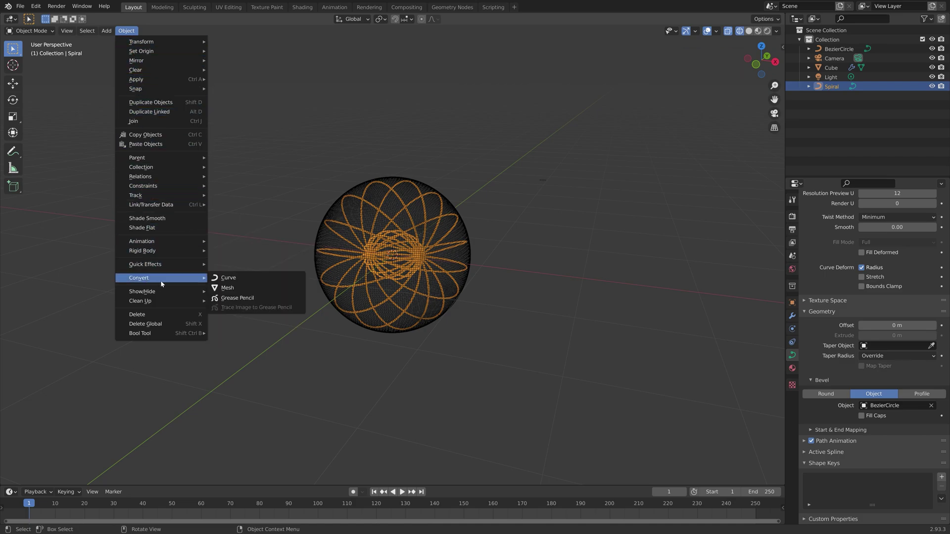
pyautogui.click(228, 289)
pyautogui.scroll(5, 551, 251)
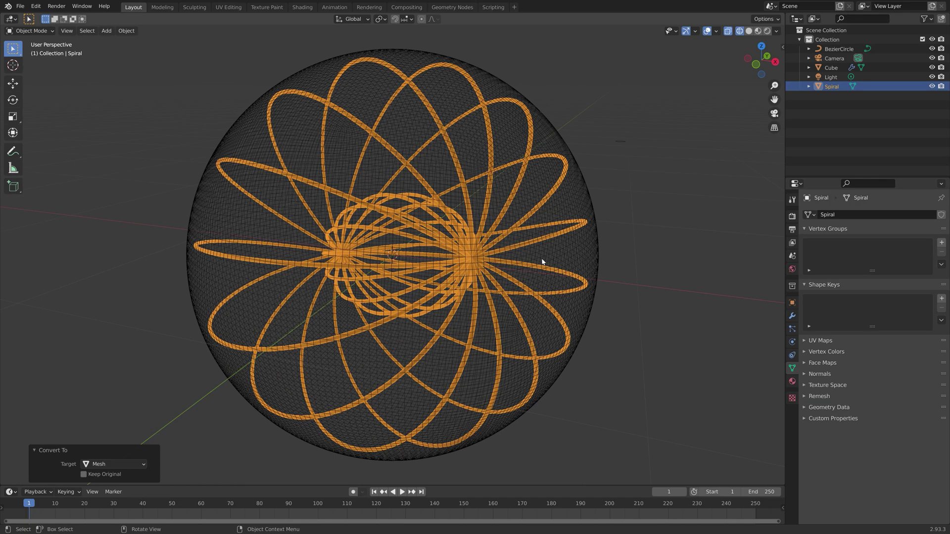
pyautogui.moveTo(540, 261); pyautogui.dragTo(466, 248, button='middle')
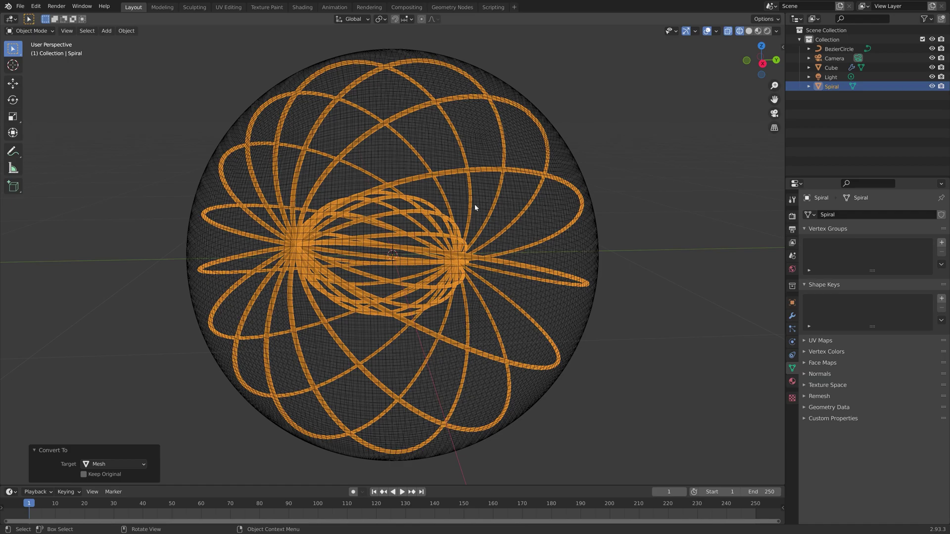
pyautogui.moveTo(475, 209); pyautogui.dragTo(487, 196, button='middle')
# Add a Subdivision Surface modifier to the Spiral mesh.
pyautogui.click(792, 315)
pyautogui.click(873, 214)
pyautogui.click(765, 382)
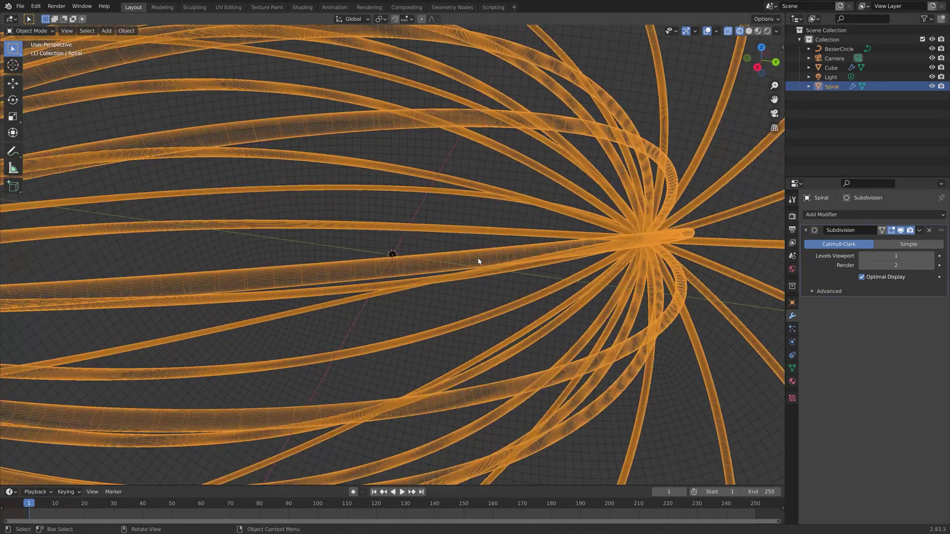
pyautogui.moveTo(476, 260); pyautogui.dragTo(573, 233, button='middle')
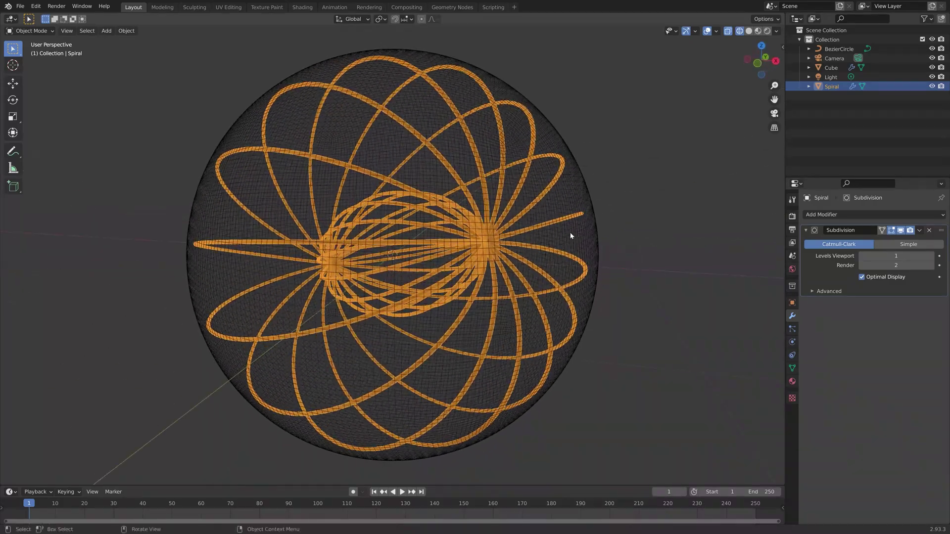
# Save the file as tut3.blend.
pyautogui.scroll(-3, 572, 233)
pyautogui.moveTo(579, 200); pyautogui.dragTo(666, 149, button='middle')
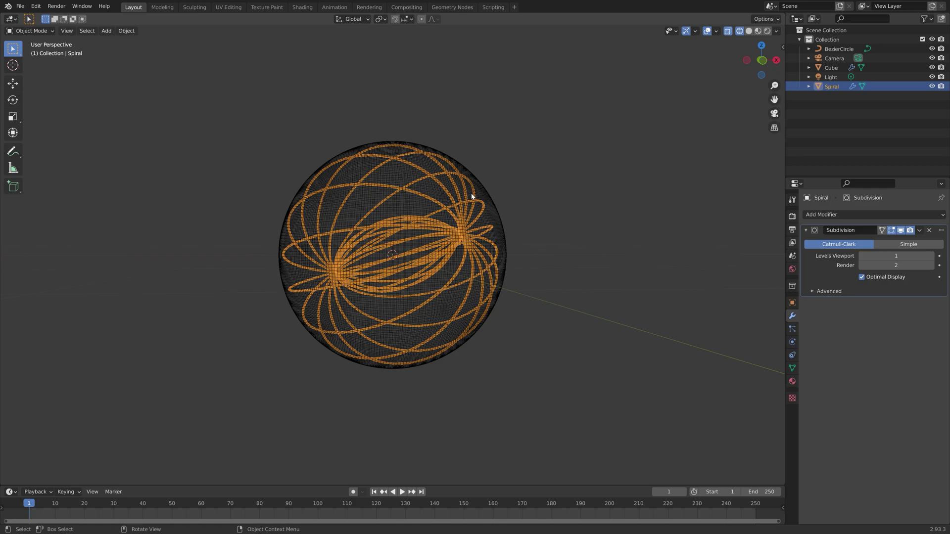
pyautogui.hotkey('ctrl', 'shift', 's')
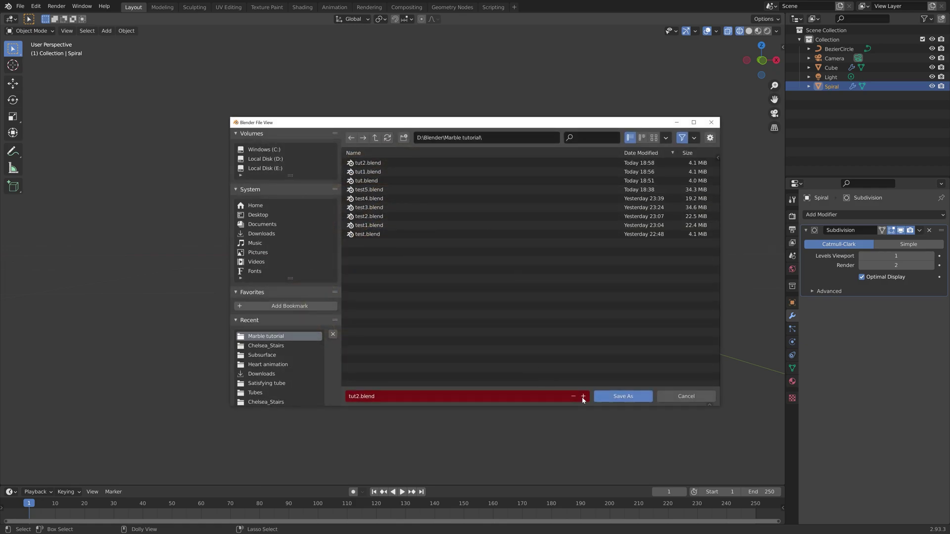
pyautogui.click(612, 397)
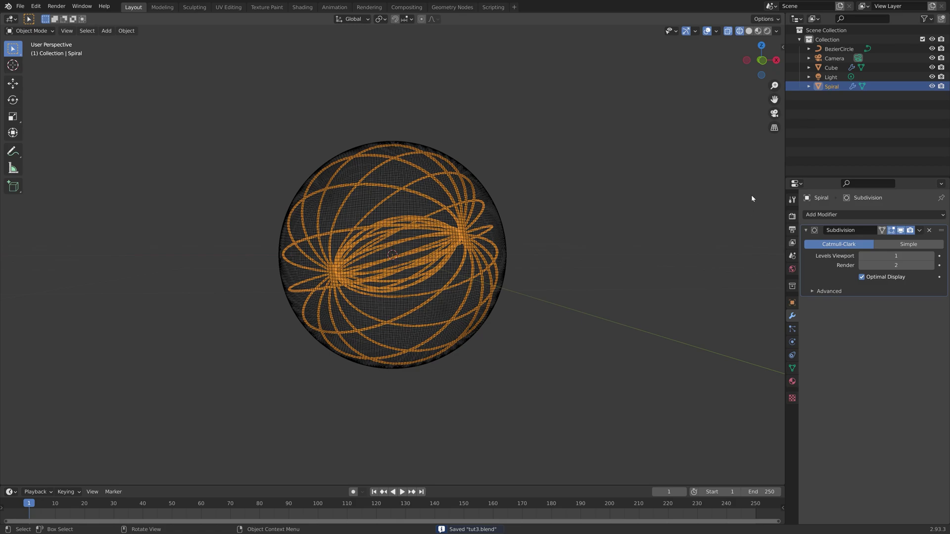
# Switch to Rendered shading and use Cycles on GPU Compute with 1000 render and viewport samples.
pyautogui.click(768, 31)
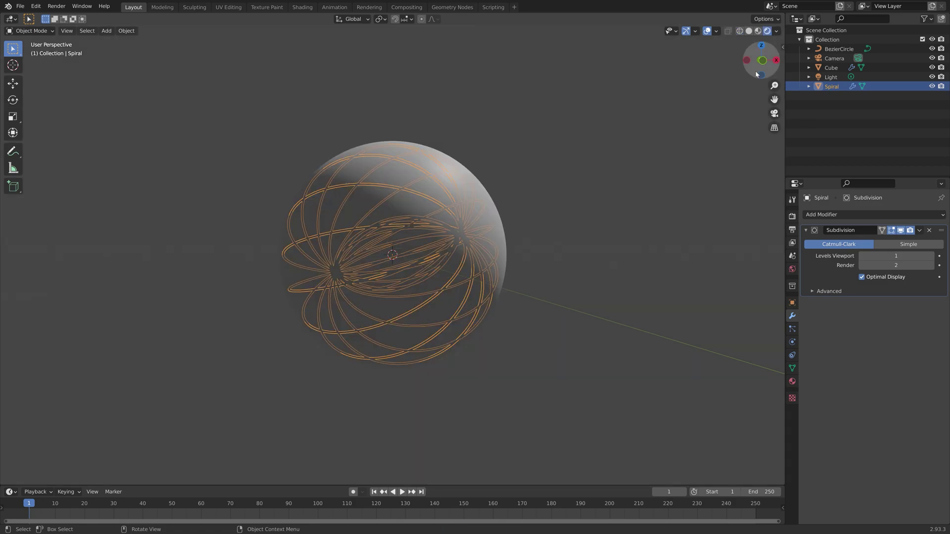
pyautogui.moveTo(704, 258); pyautogui.dragTo(611, 269, button='middle')
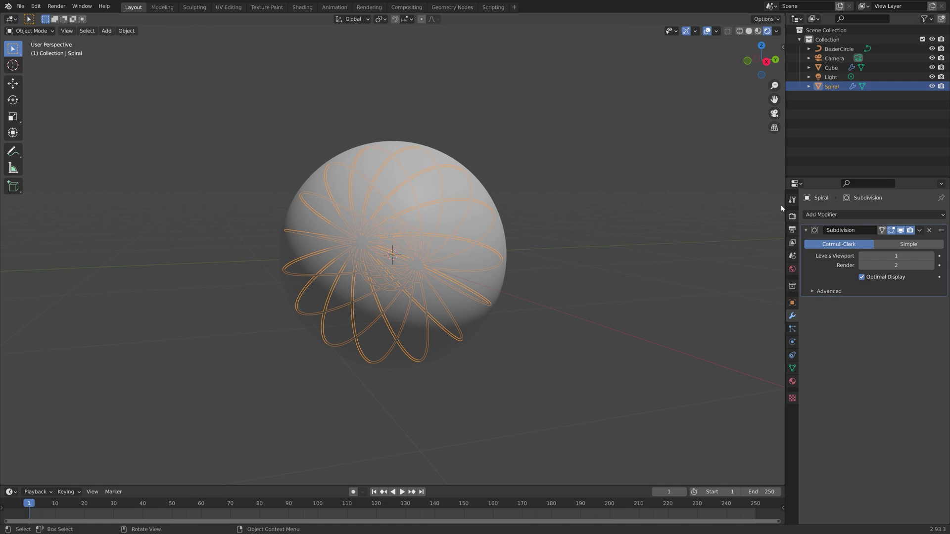
pyautogui.click(792, 216)
pyautogui.click(881, 214)
pyautogui.click(880, 246)
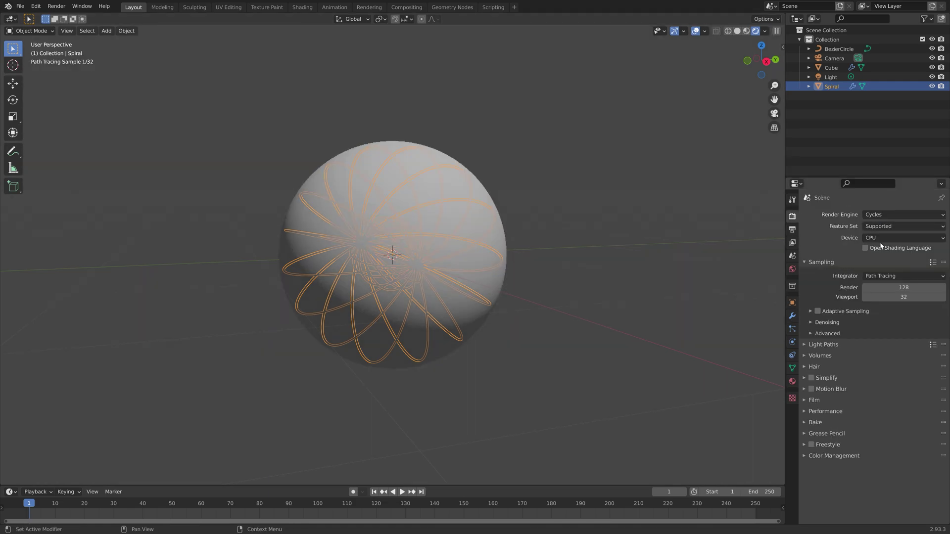
pyautogui.click(881, 238)
pyautogui.click(879, 258)
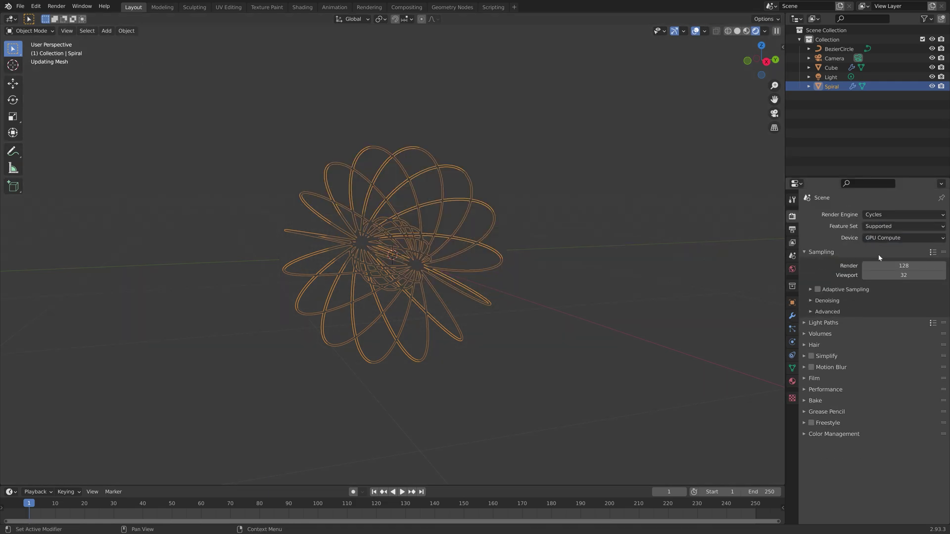
pyautogui.moveTo(903, 266); pyautogui.dragTo(903, 275)
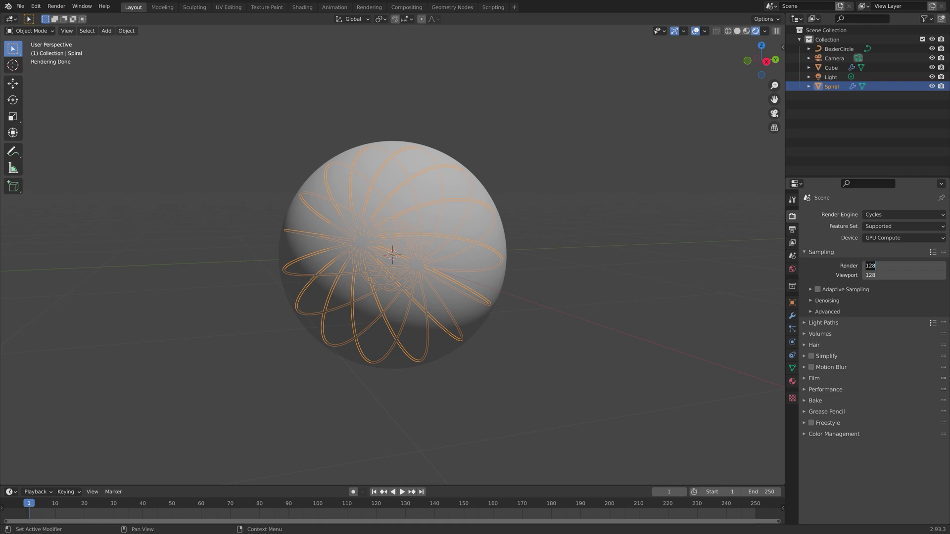
pyautogui.write('1000')
pyautogui.press('Return')
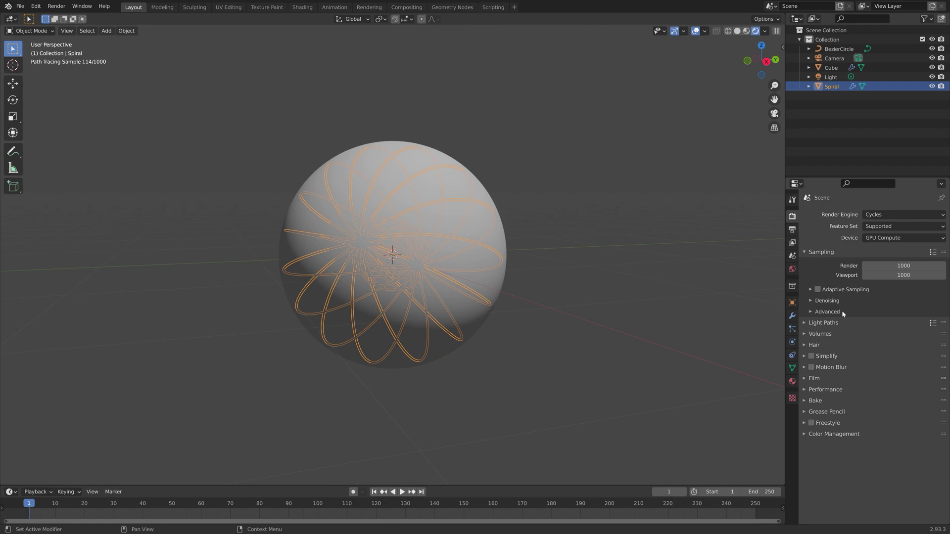
# Give the Cube sphere a new Glass BSDF material with roughness 0.
pyautogui.click(499, 230)
pyautogui.click(792, 382)
pyautogui.click(861, 244)
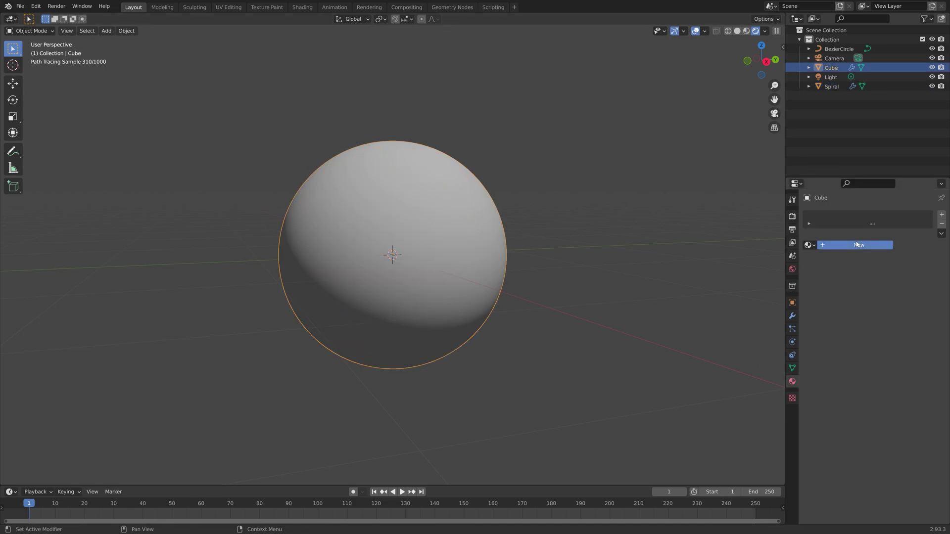
pyautogui.click(879, 284)
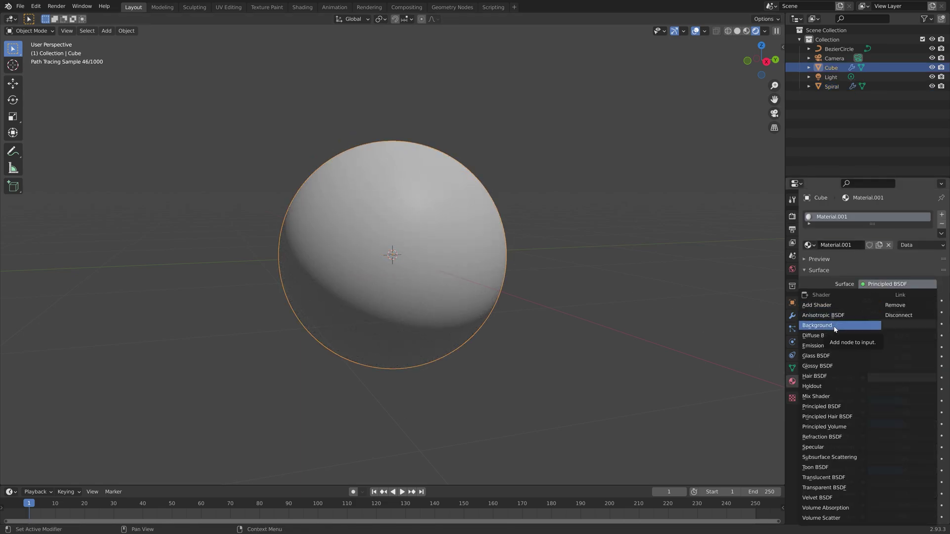
pyautogui.click(814, 355)
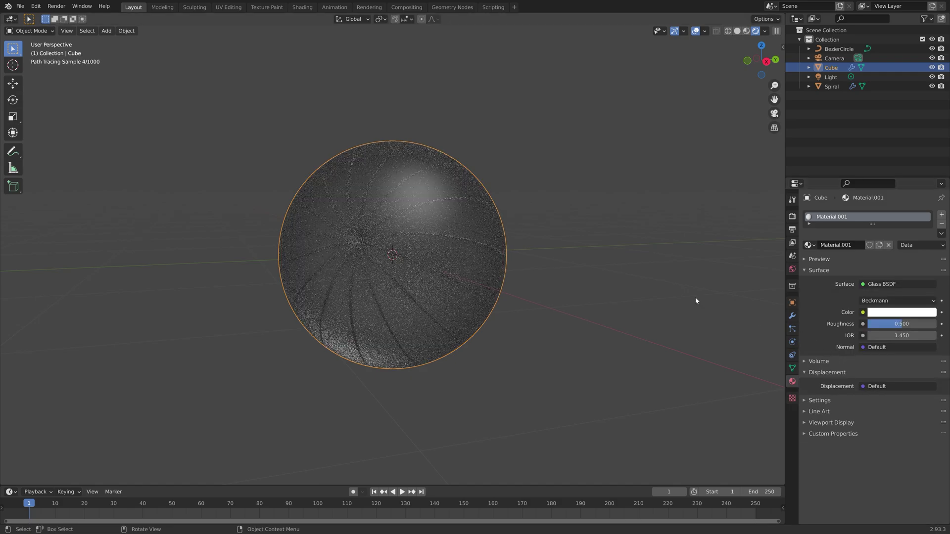
pyautogui.moveTo(906, 324); pyautogui.dragTo(805, 317)
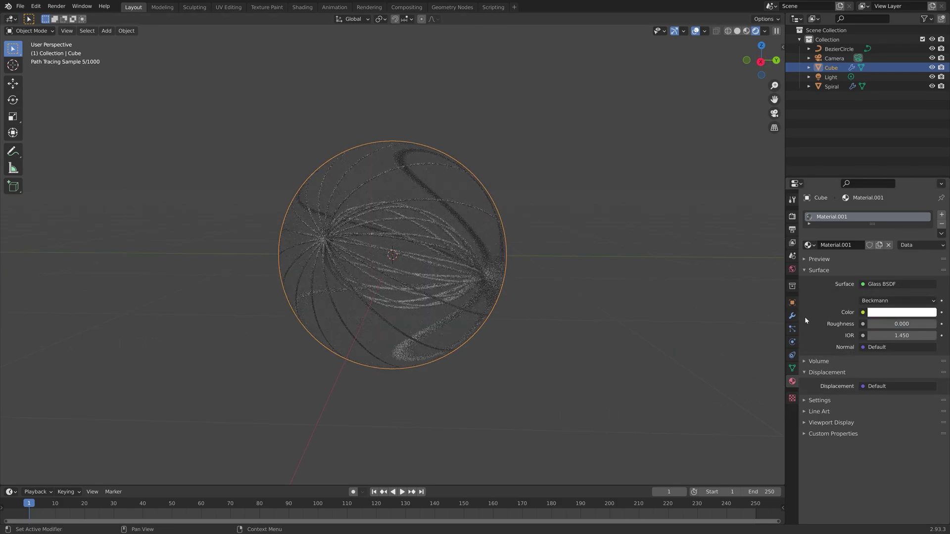
pyautogui.moveTo(520, 268); pyautogui.dragTo(572, 303, button='middle')
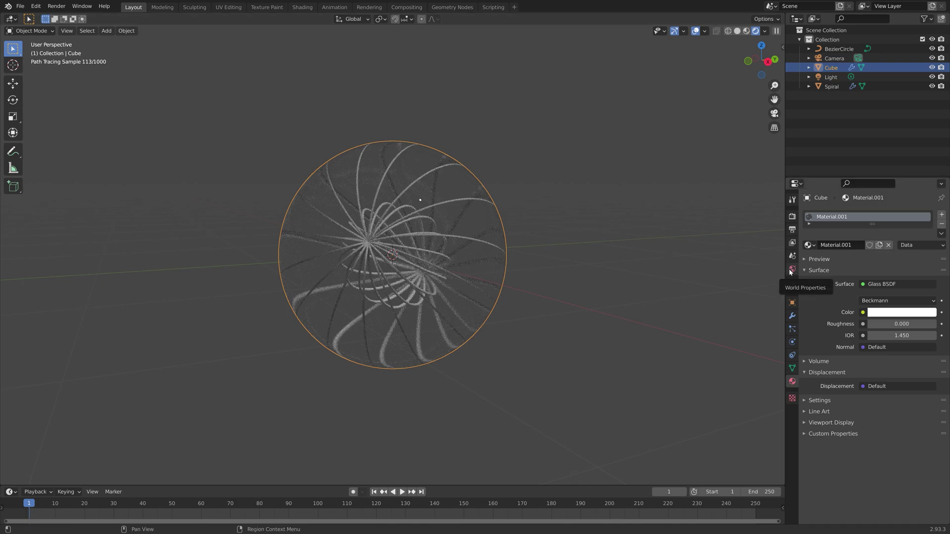
# Drive the world color with an Environment Texture loading Chelsea_Stairs_8k.jpg.
pyautogui.click(791, 270)
pyautogui.click(863, 270)
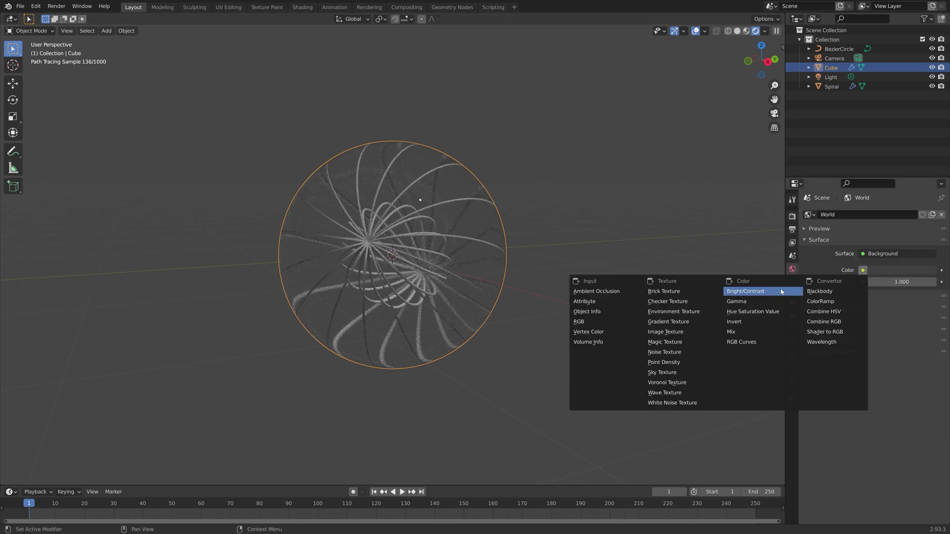
pyautogui.click(713, 312)
pyautogui.click(916, 282)
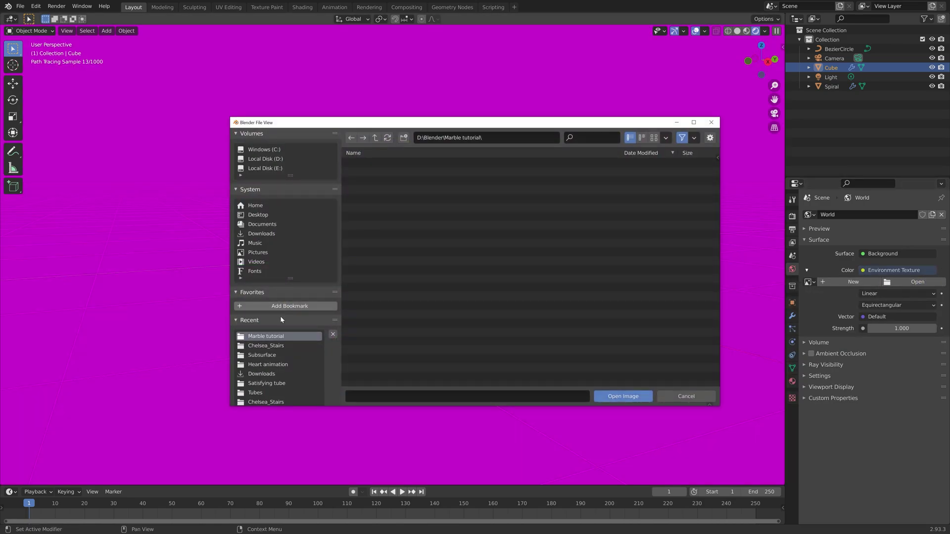
pyautogui.click(265, 346)
pyautogui.click(409, 172)
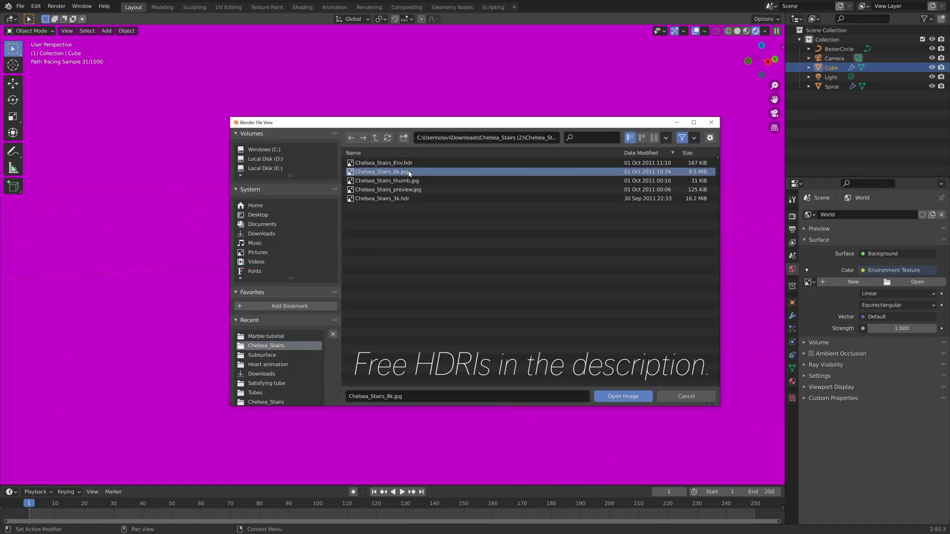
pyautogui.click(623, 396)
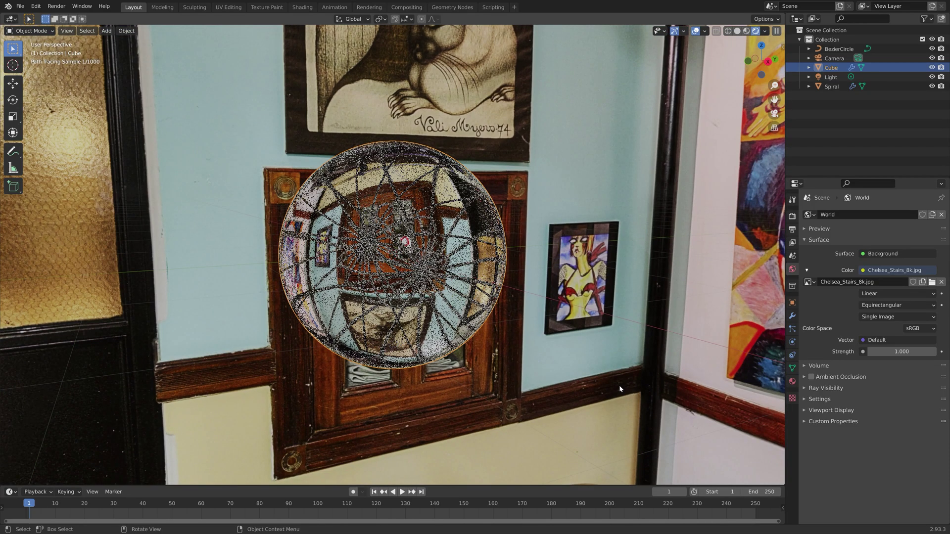
pyautogui.moveTo(619, 385); pyautogui.dragTo(545, 302, button='middle')
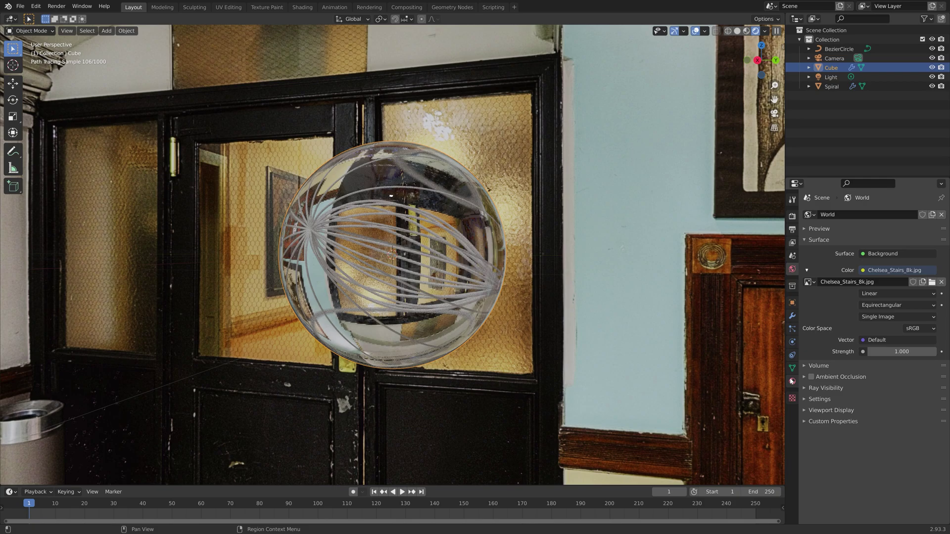
# Enable Transparent and Transparent Glass in the render Film settings.
pyautogui.click(793, 255)
pyautogui.click(793, 216)
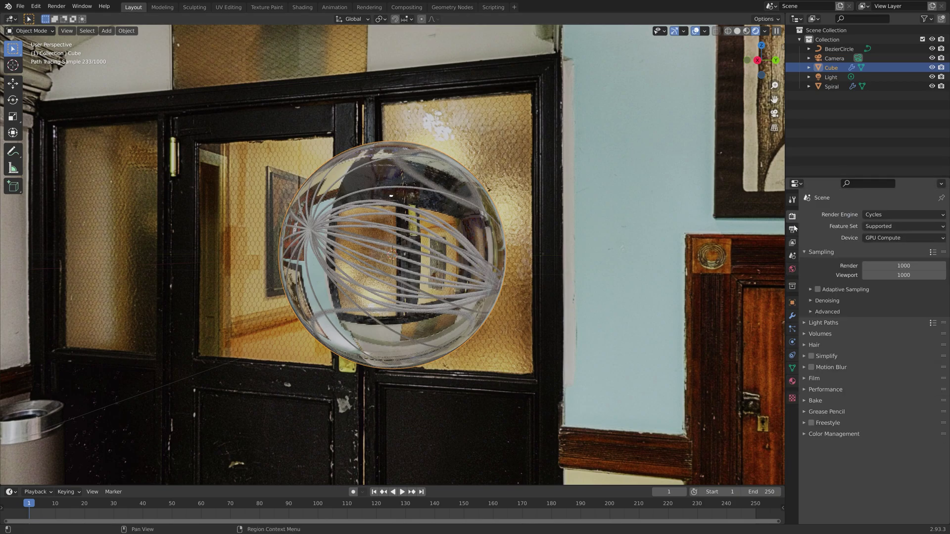
pyautogui.click(815, 379)
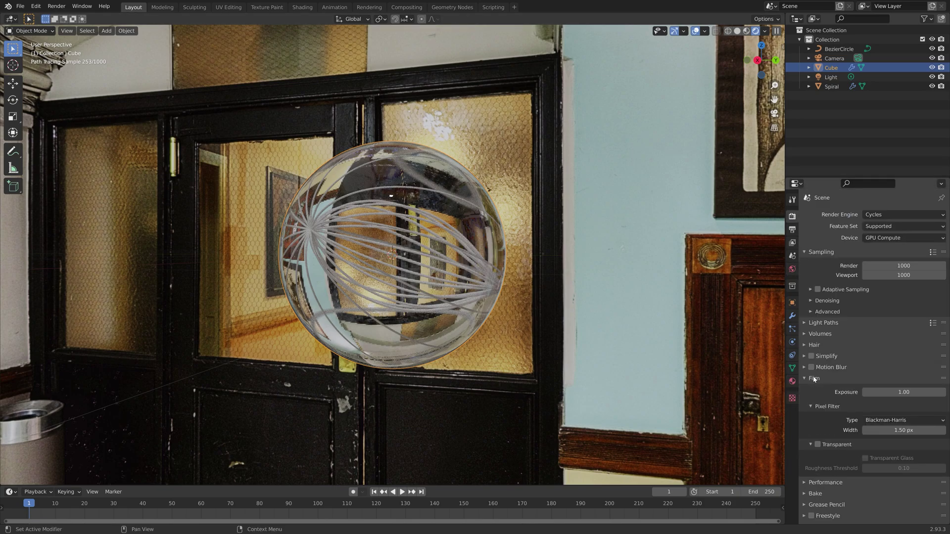
pyautogui.click(817, 444)
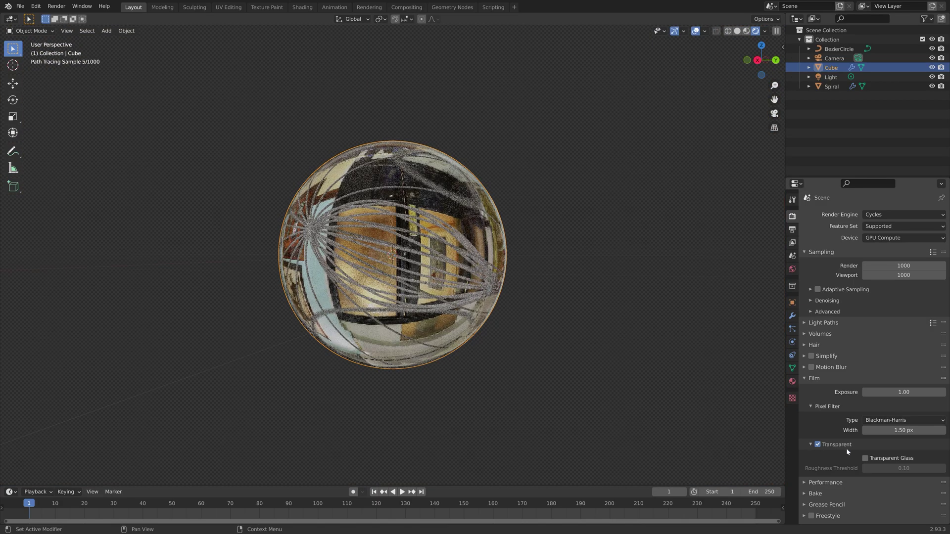
pyautogui.click(866, 458)
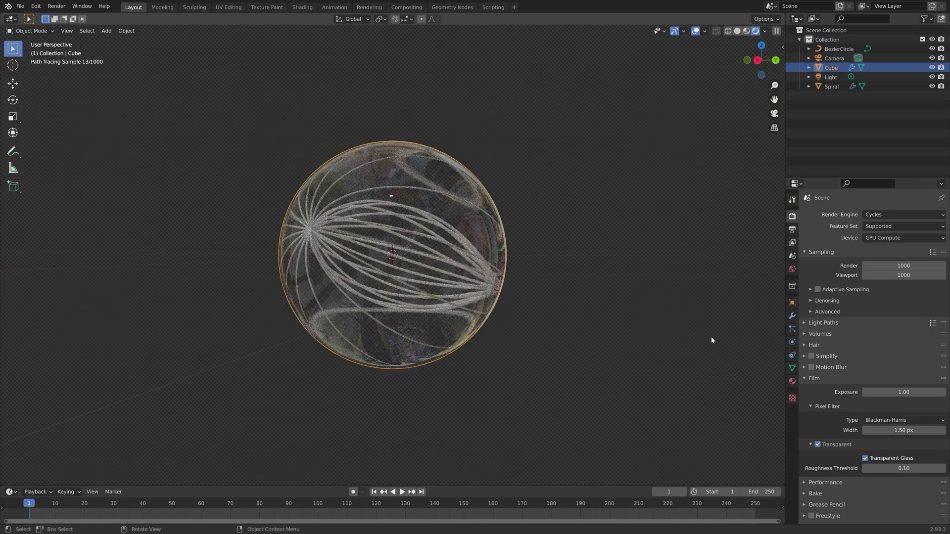
# Apply Shade Smooth to the marble.
pyautogui.scroll(5, 459, 282)
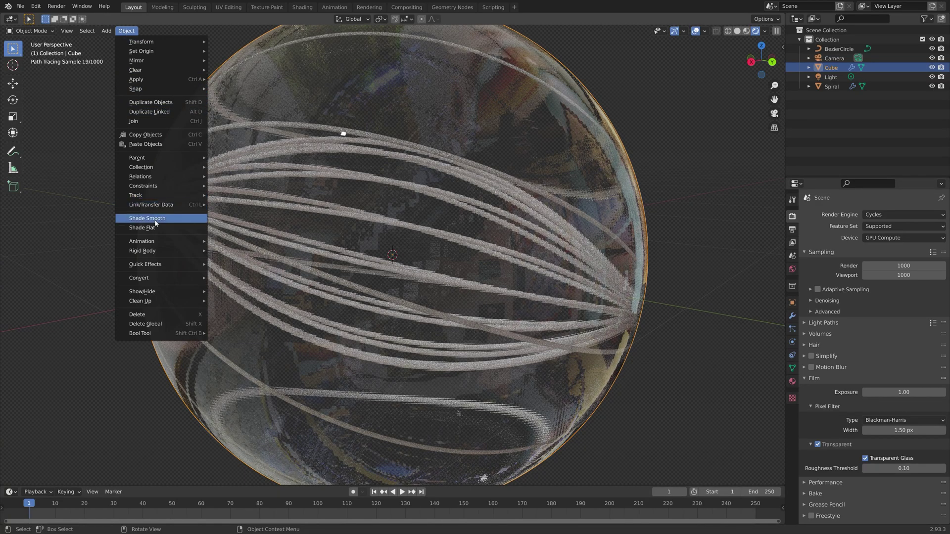
pyautogui.click(151, 218)
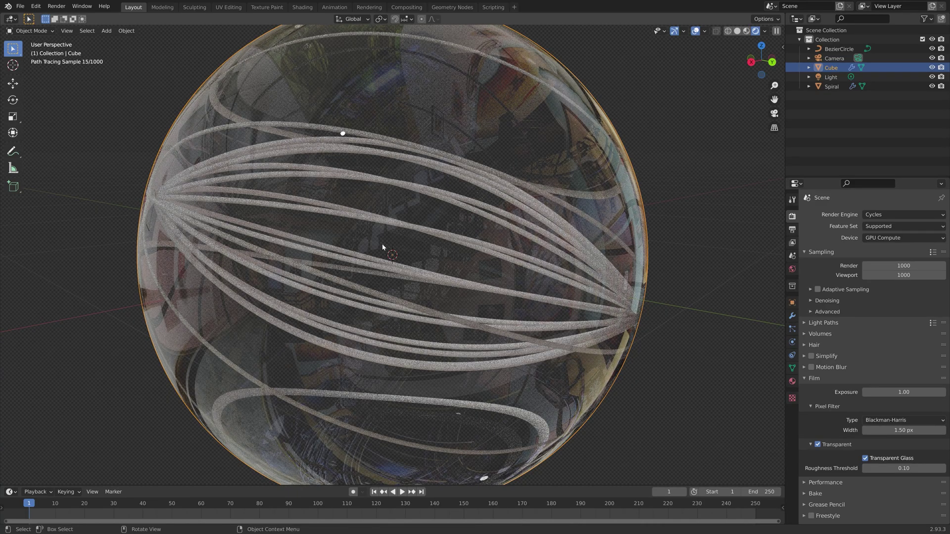
pyautogui.scroll(-5, 382, 247)
pyautogui.moveTo(388, 243); pyautogui.dragTo(575, 284, button='middle')
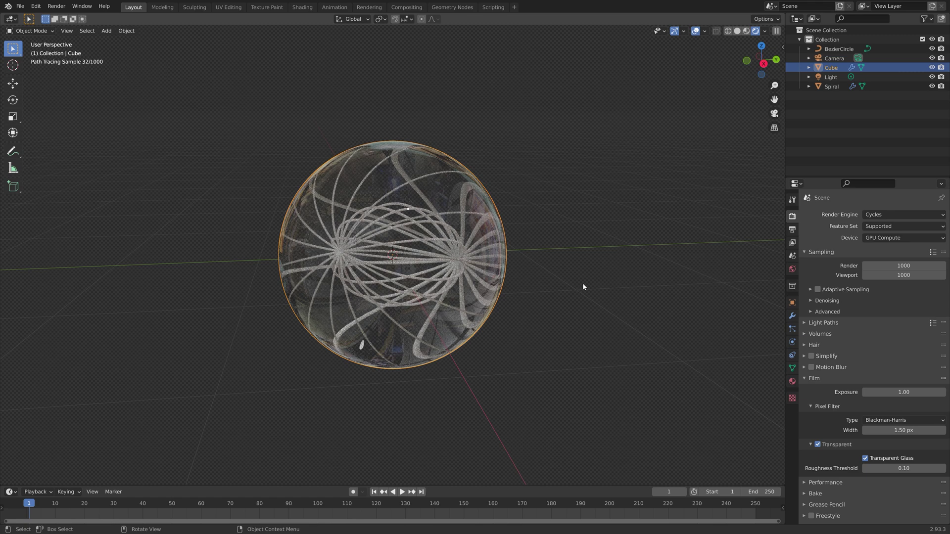
# Delete the Light object.
pyautogui.click(831, 77)
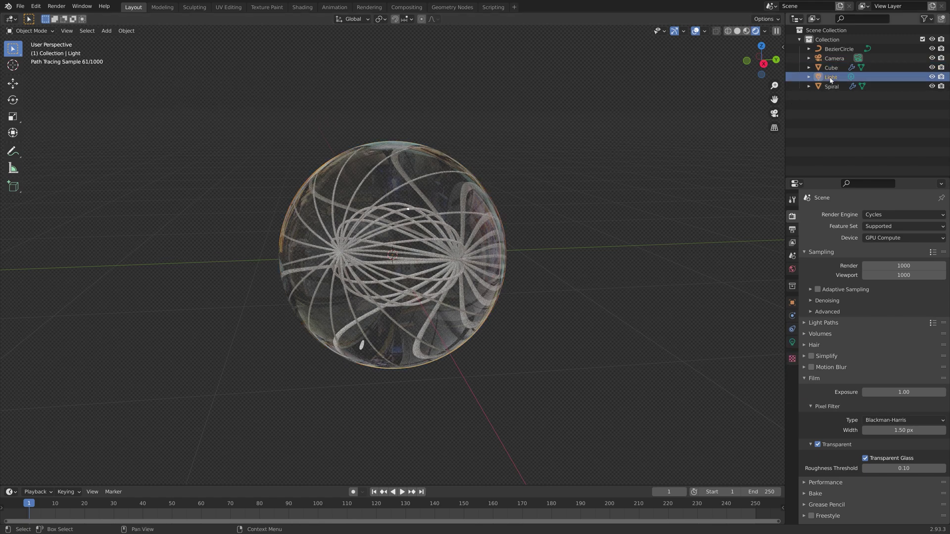
pyautogui.press('x')
pyautogui.click(473, 155)
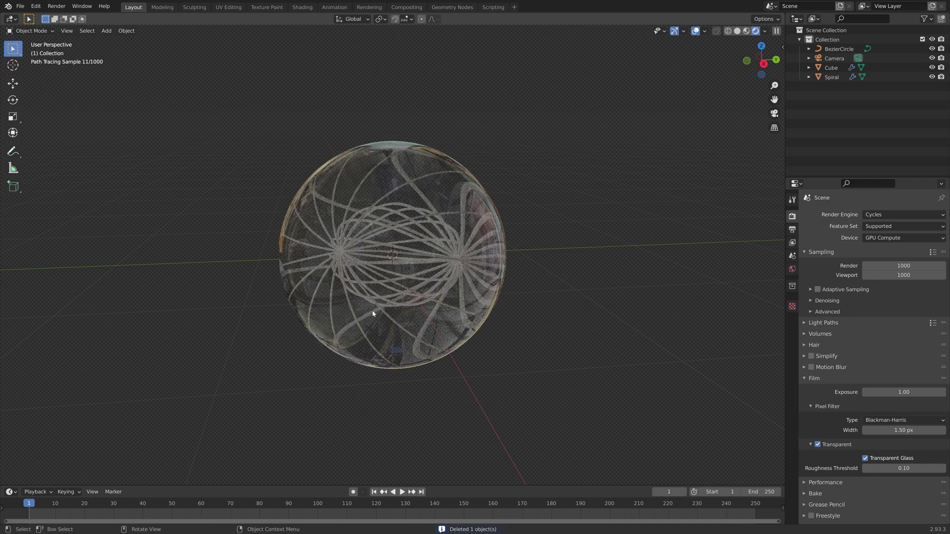
# Add a plane, lower it 1.2575 m along Z and scale it 24.607 into a floor.
pyautogui.hotkey('shift', 'a')
pyautogui.moveTo(391, 278)
pyautogui.click(419, 280)
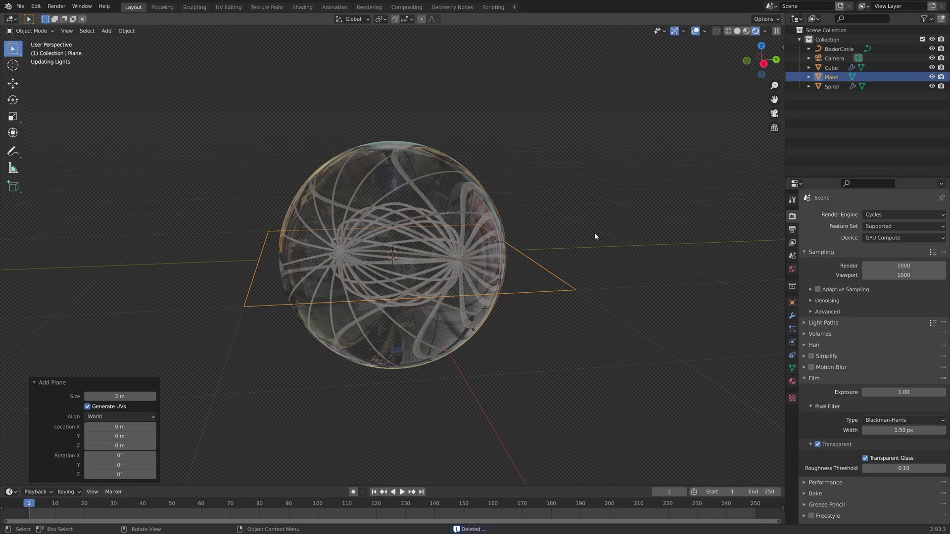
pyautogui.press('g')
pyautogui.press('z')
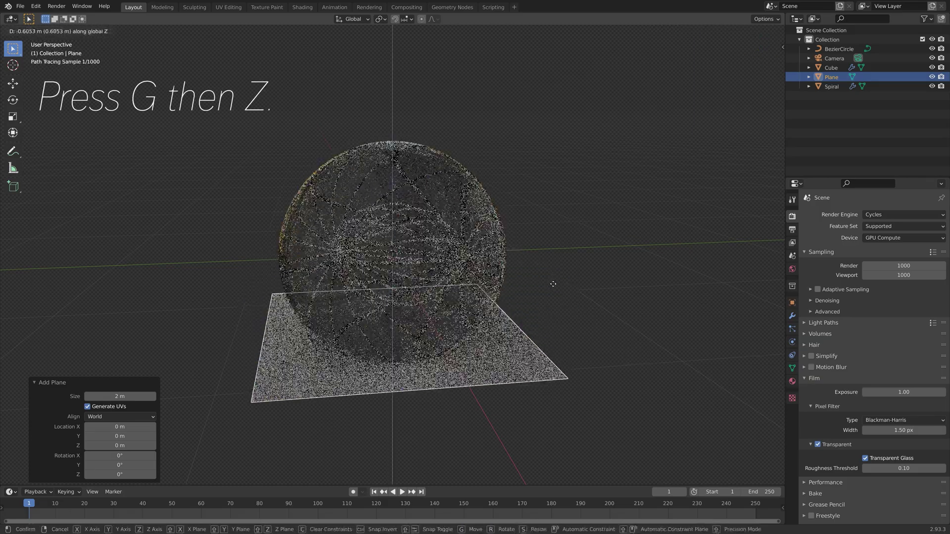
pyautogui.click(556, 312)
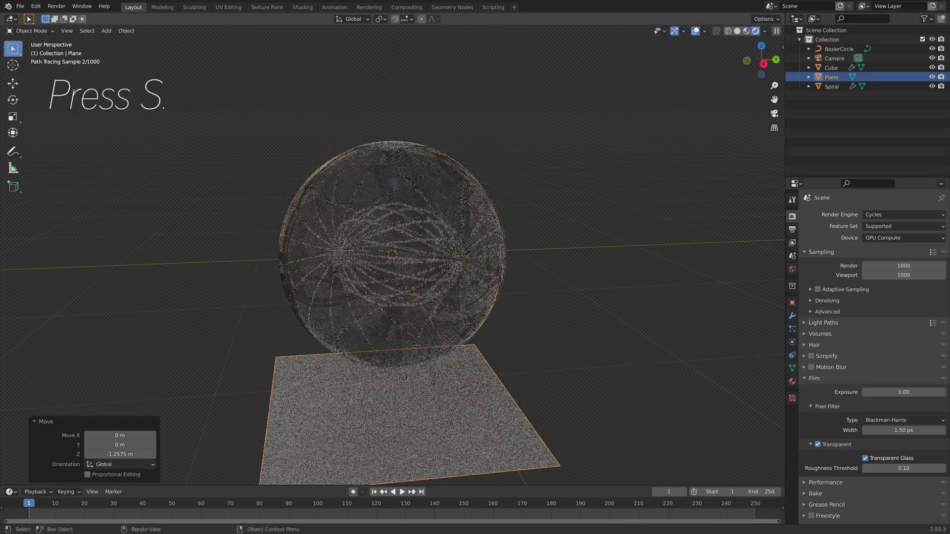
pyautogui.press('s')
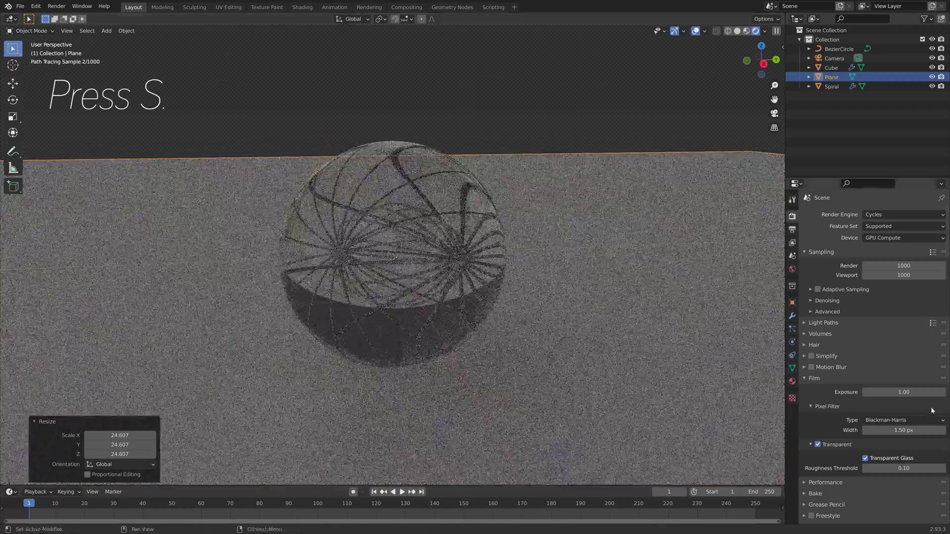
pyautogui.click(782, 347)
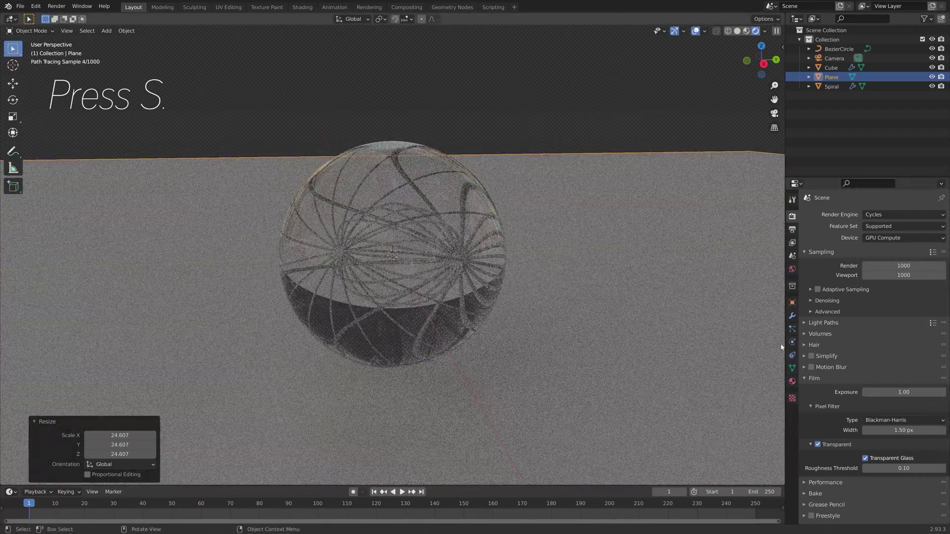
# Give the floor Plane a new near-black Glossy BSDF material with lowered roughness.
pyautogui.click(792, 381)
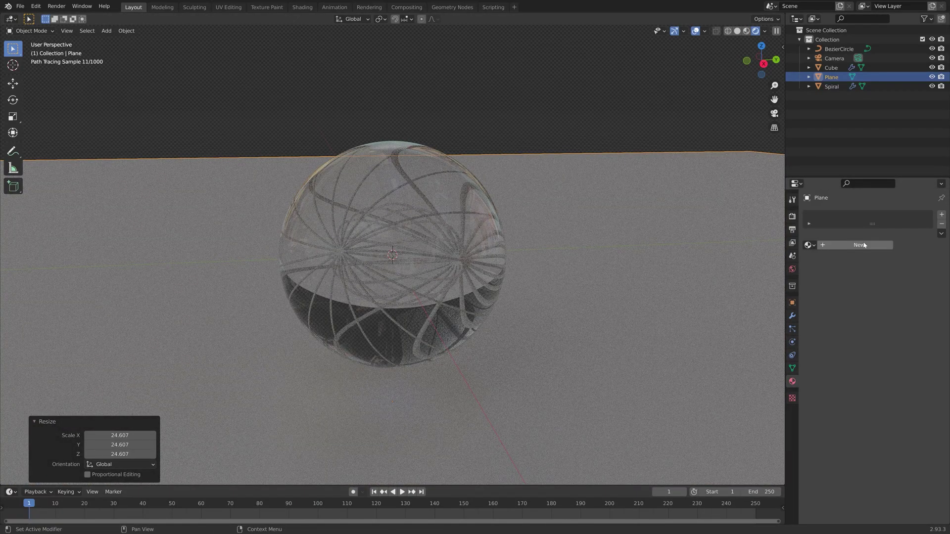
pyautogui.click(855, 245)
pyautogui.click(898, 284)
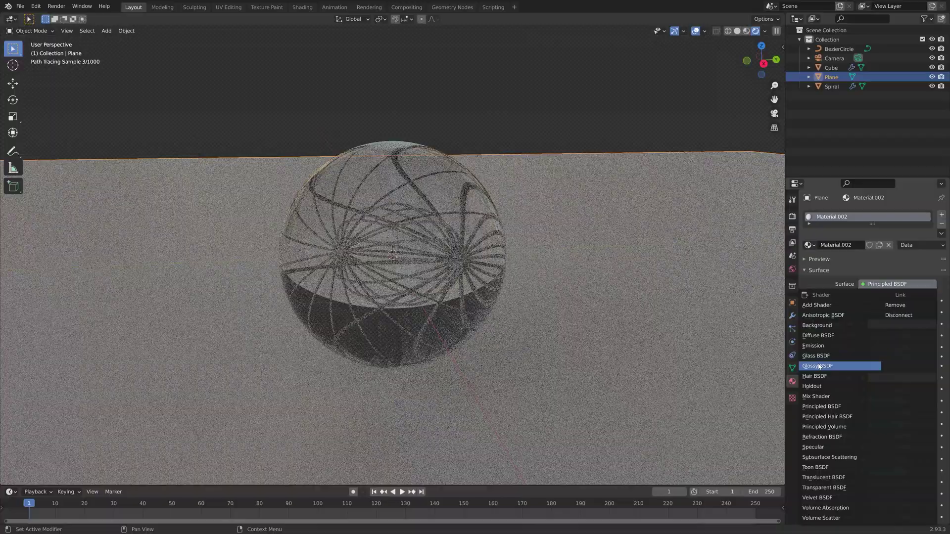
pyautogui.click(817, 366)
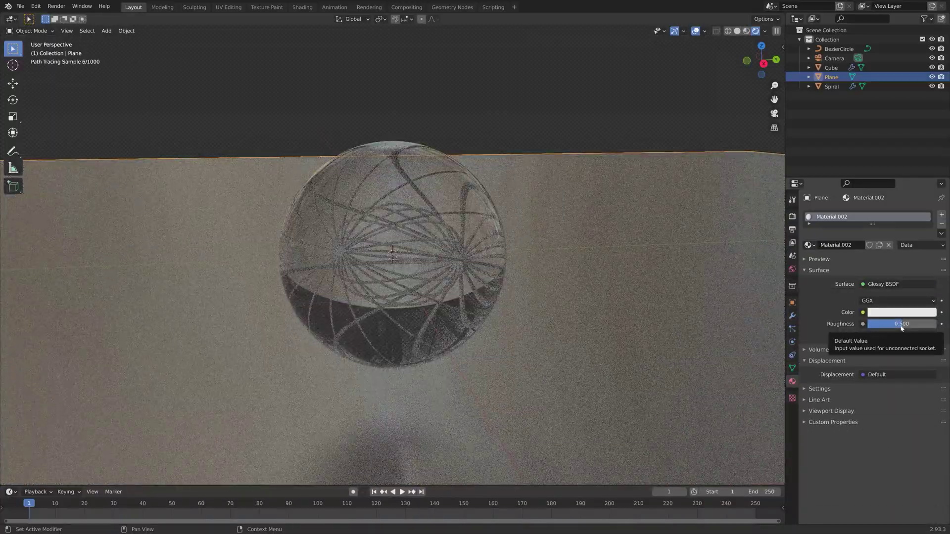
pyautogui.moveTo(901, 329); pyautogui.dragTo(875, 329)
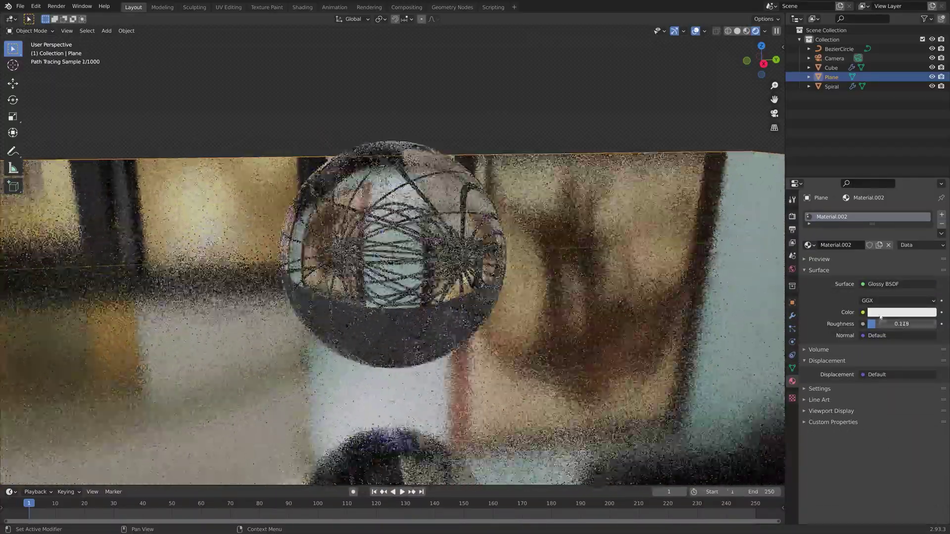
pyautogui.click(915, 312)
pyautogui.moveTo(929, 238); pyautogui.dragTo(929, 241)
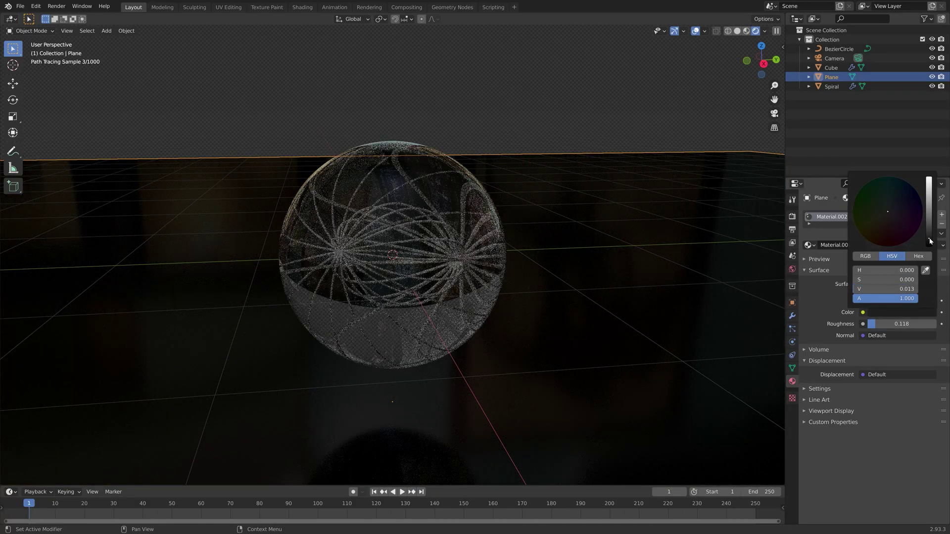
pyautogui.moveTo(471, 280); pyautogui.dragTo(554, 301, button='middle')
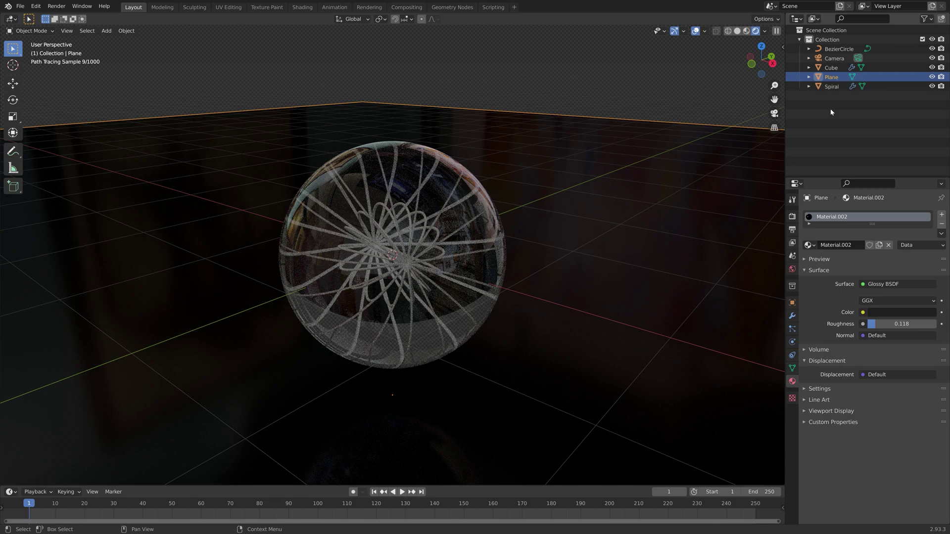
# Hide viewport overlays and give the Spiral a new Emission material.
pyautogui.click(830, 87)
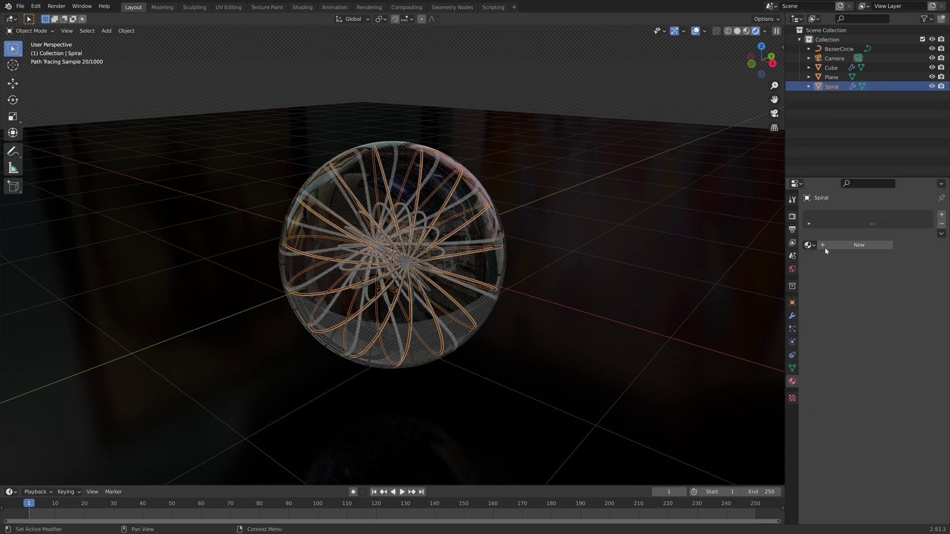
pyautogui.click(695, 30)
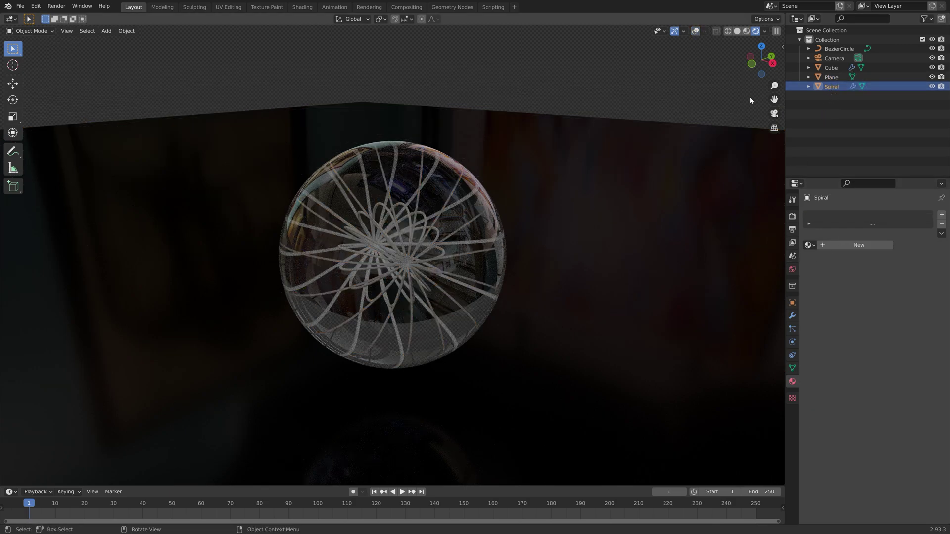
pyautogui.click(854, 245)
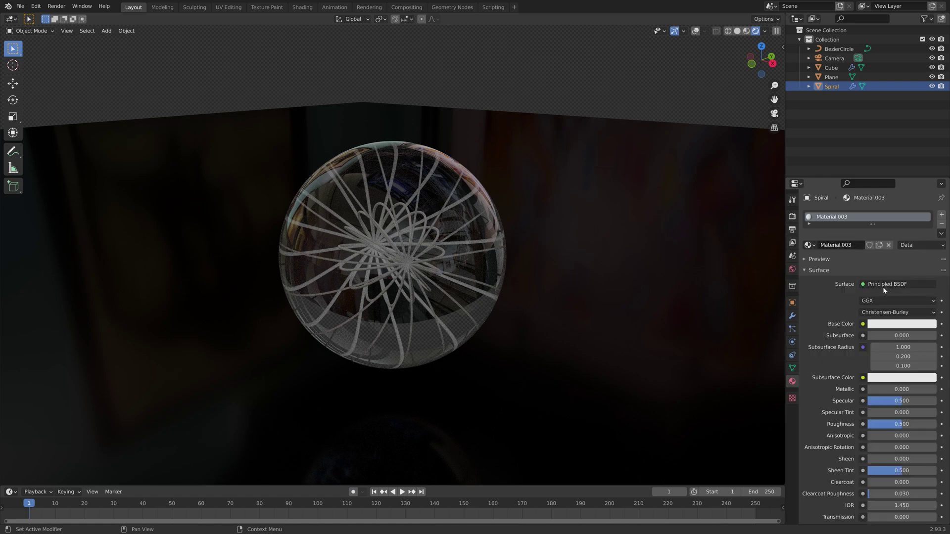
pyautogui.click(882, 285)
pyautogui.click(835, 347)
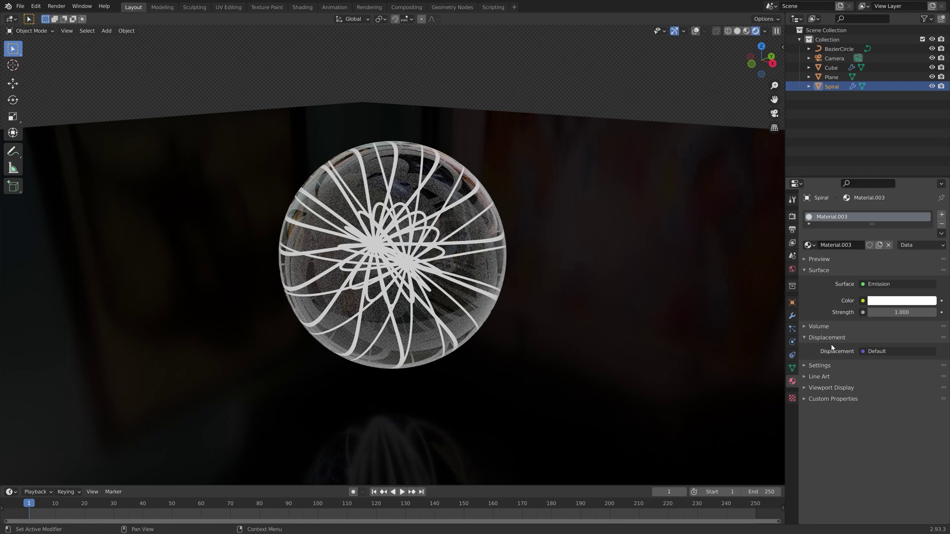
# Set the emission color to light blue and its strength to 4.
pyautogui.click(900, 300)
pyautogui.click(895, 177)
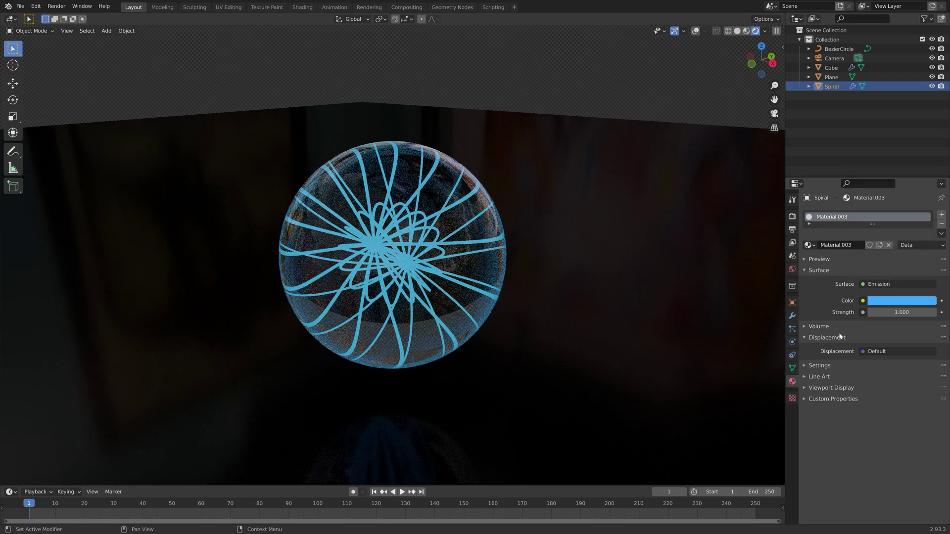
pyautogui.click(902, 312)
pyautogui.write('1.04')
pyautogui.press('Return')
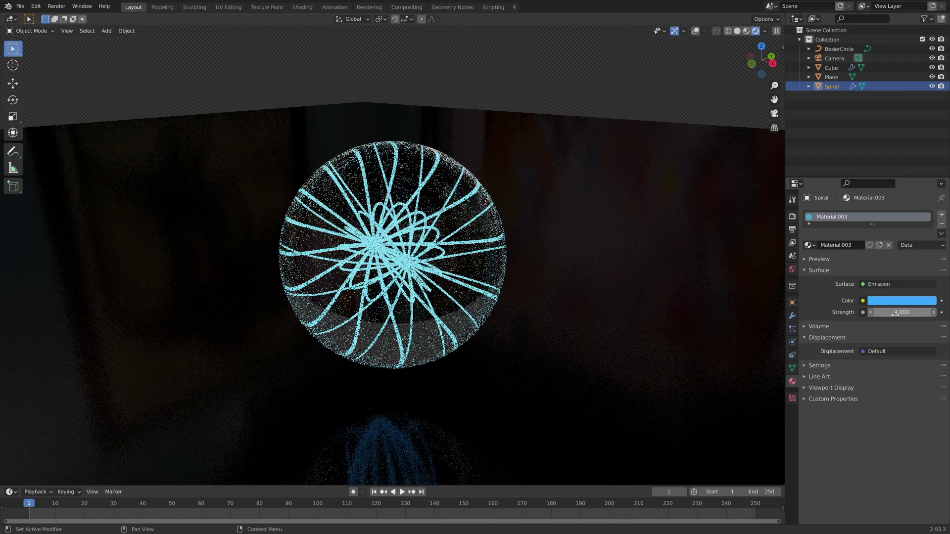
pyautogui.moveTo(614, 280); pyautogui.dragTo(527, 275, button='middle')
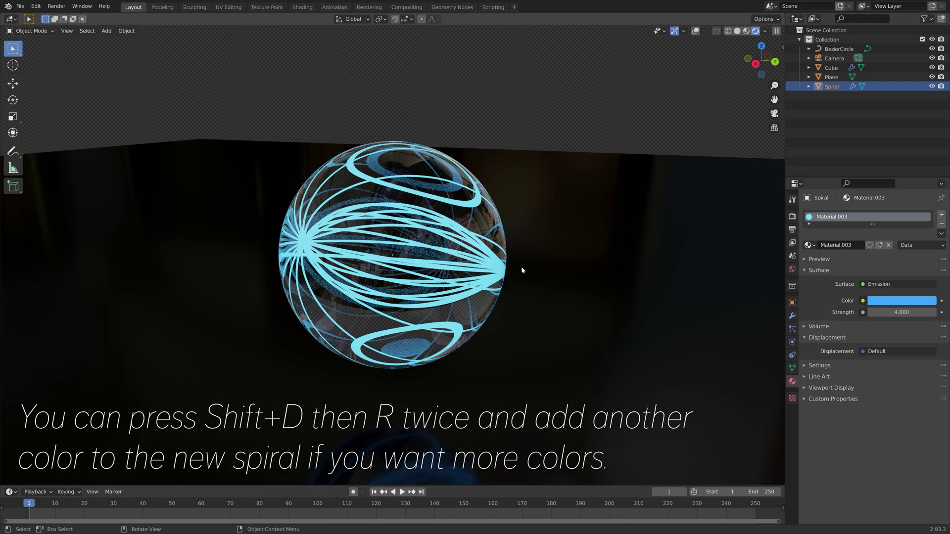
pyautogui.scroll(-2, 522, 270)
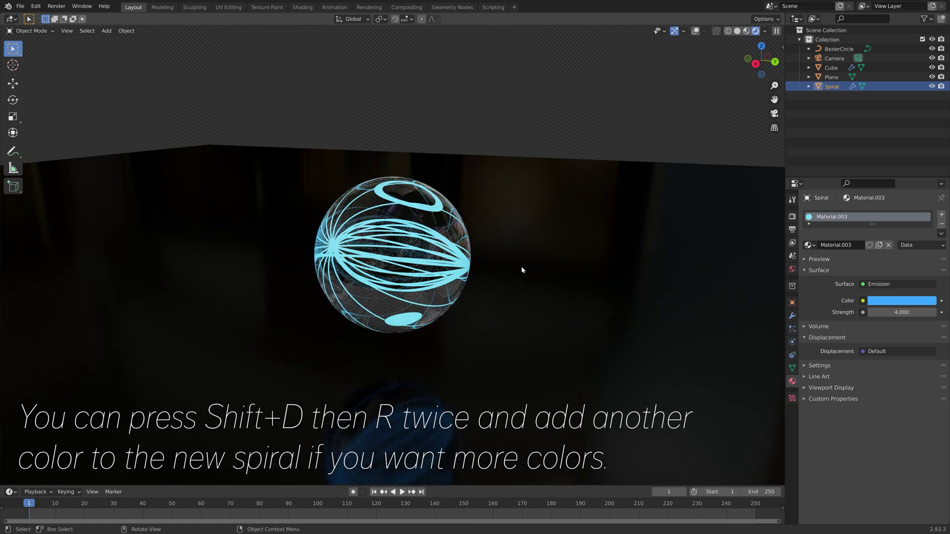